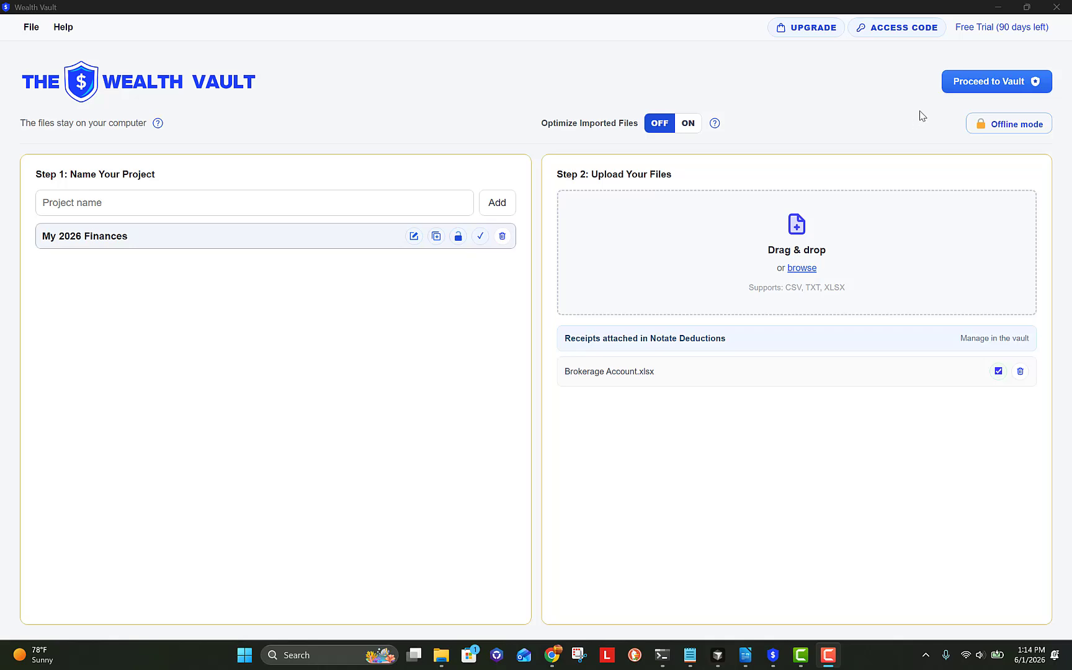
Step: Open the vault of the My 2026 Finances project and switch it from offline mode to limited online
{"action": "left_click", "coordinate": [945, 88]}
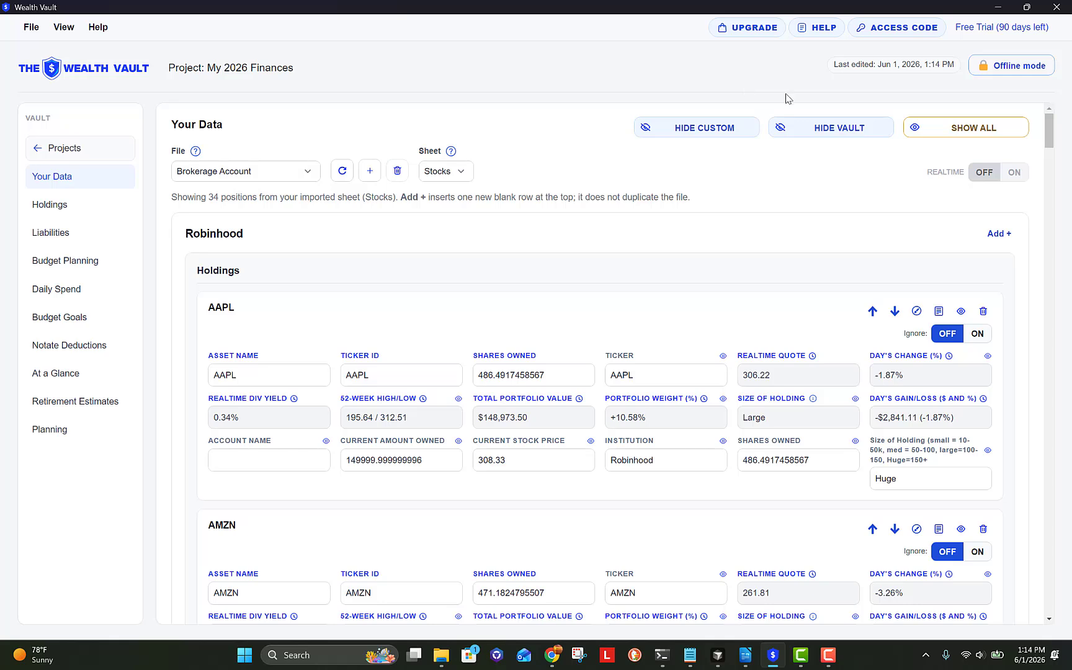
{"action": "left_click", "coordinate": [1006, 78]}
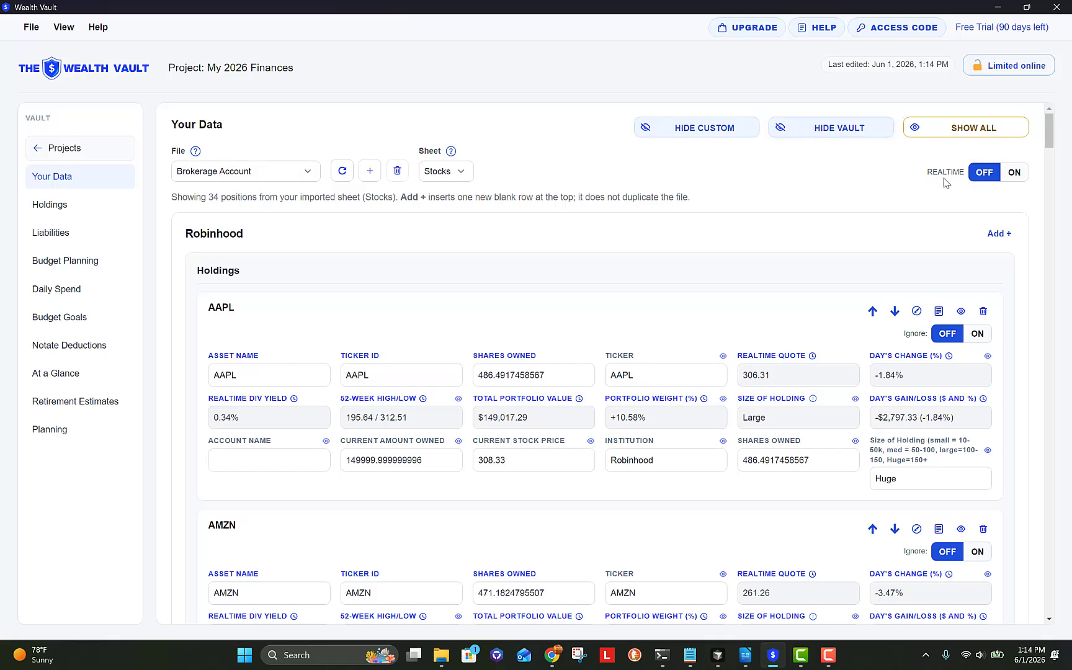
Step: Look through the imported Robinhood stock positions of the Brokerage Account file in Your Data
{"action": "scroll", "coordinate": [683, 269], "scroll_direction": "down", "scroll_amount": 1}
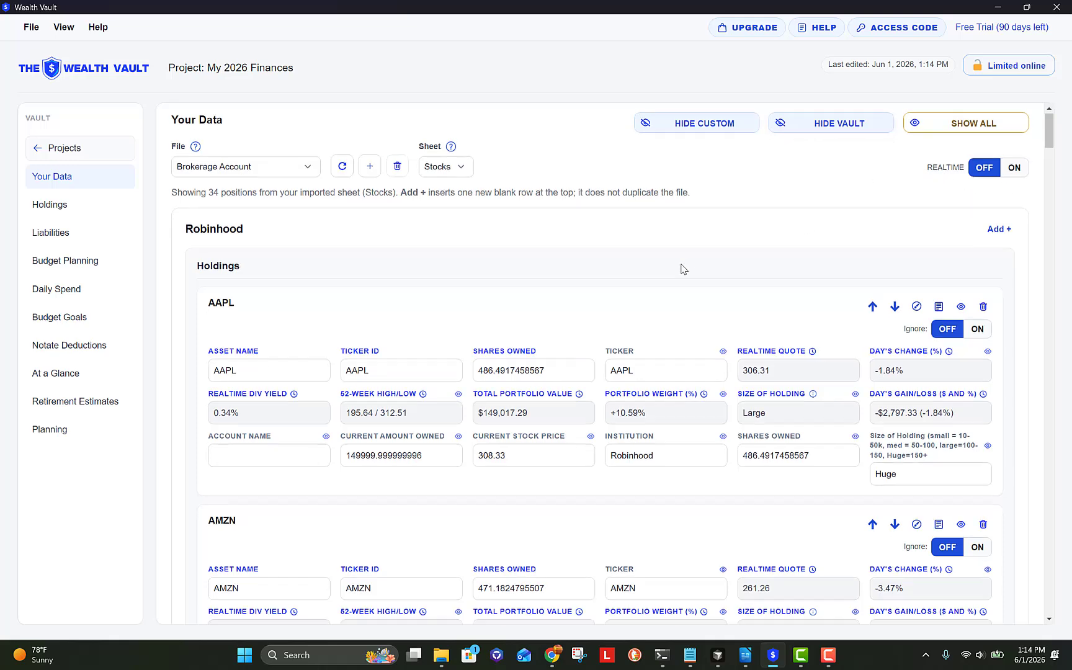
{"action": "scroll", "coordinate": [683, 268], "scroll_direction": "down", "scroll_amount": 10}
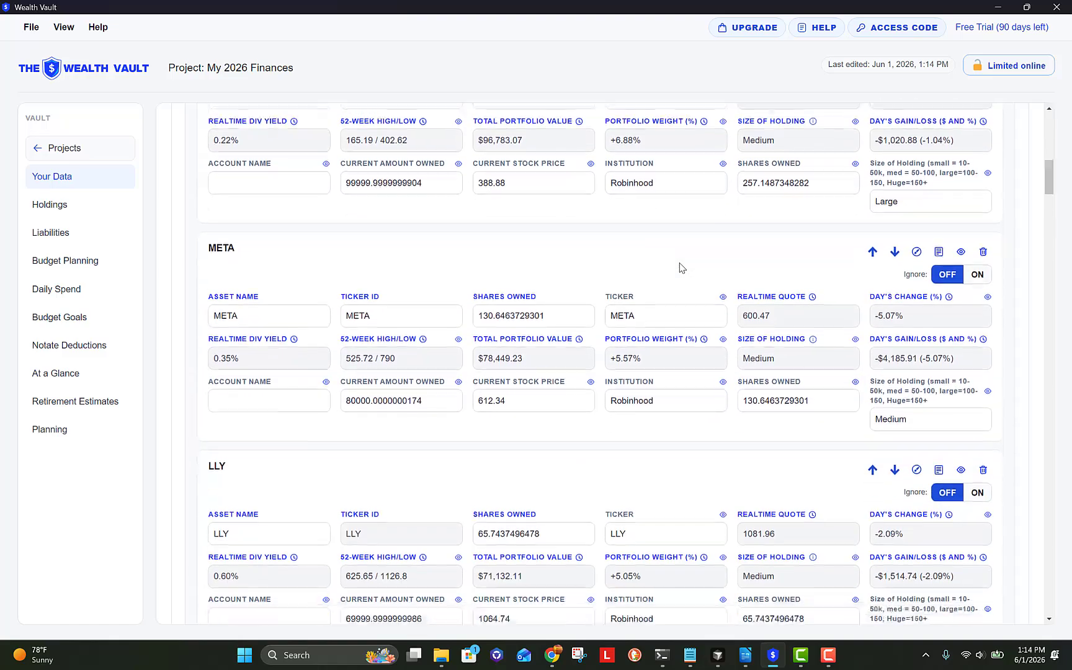
{"action": "scroll", "coordinate": [682, 268], "scroll_direction": "down", "scroll_amount": 10}
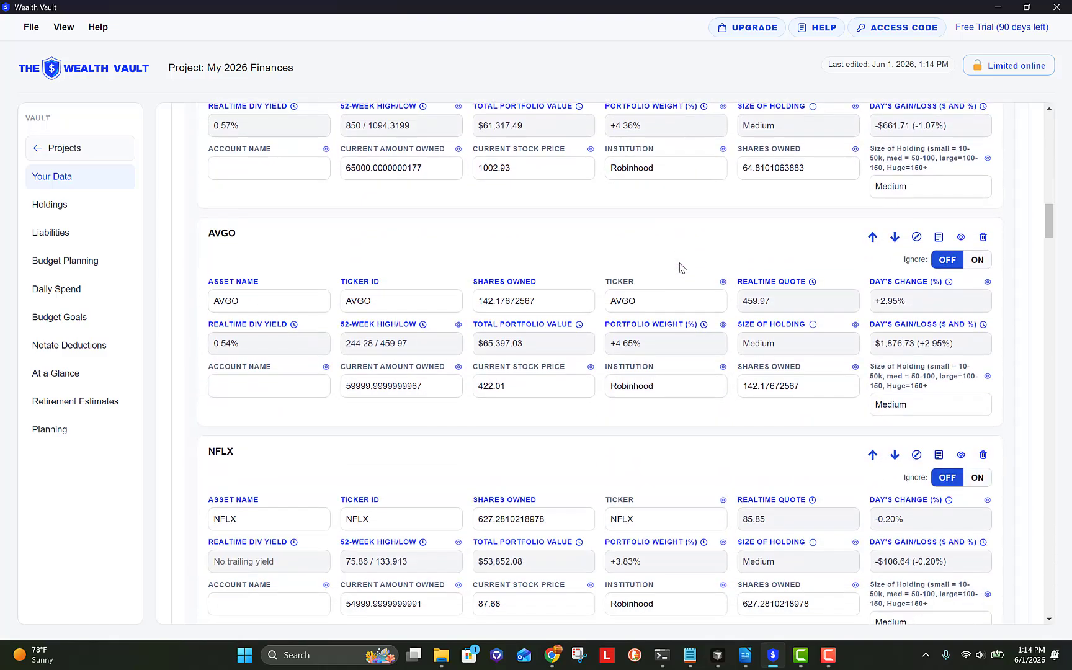
{"action": "scroll", "coordinate": [682, 268], "scroll_direction": "down", "scroll_amount": 8}
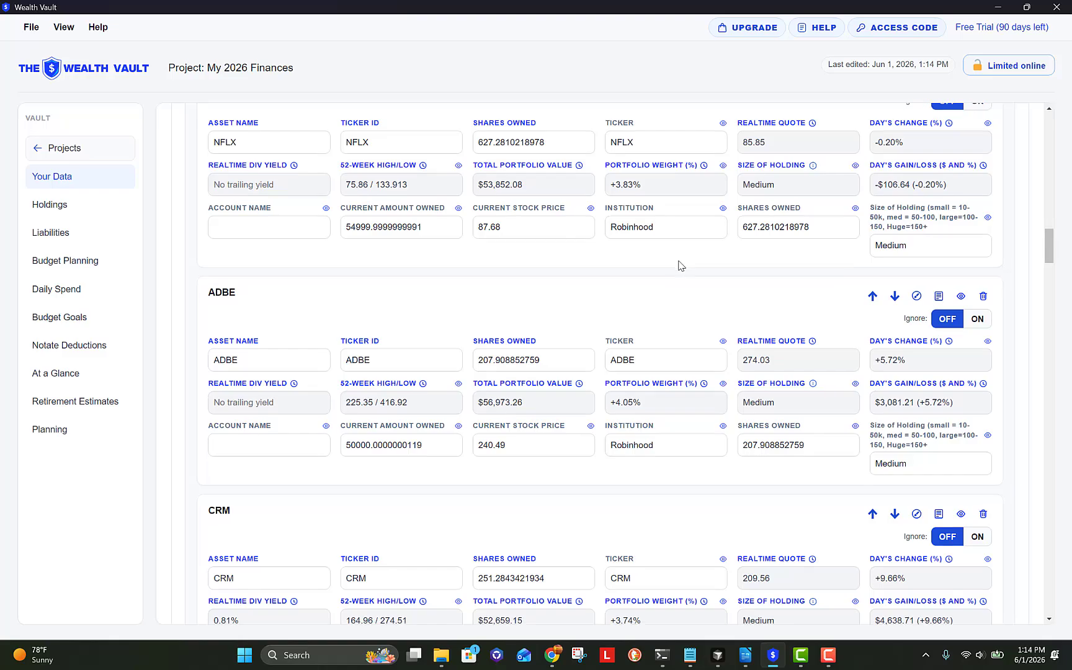
{"action": "scroll", "coordinate": [682, 266], "scroll_direction": "up", "scroll_amount": 12}
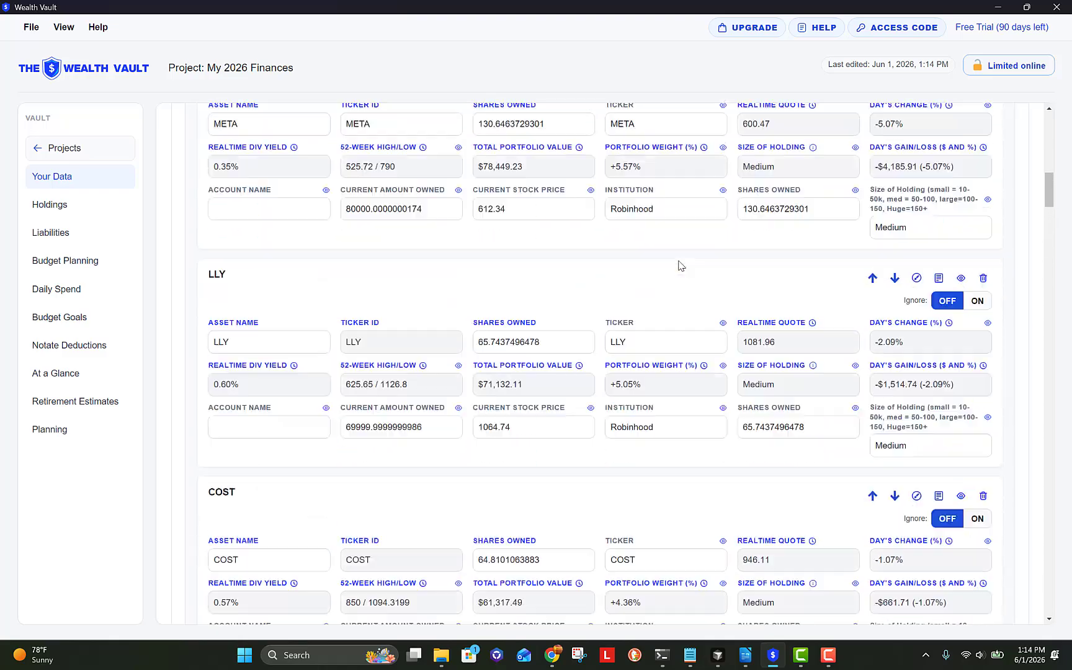
{"action": "scroll", "coordinate": [680, 265], "scroll_direction": "up", "scroll_amount": 6}
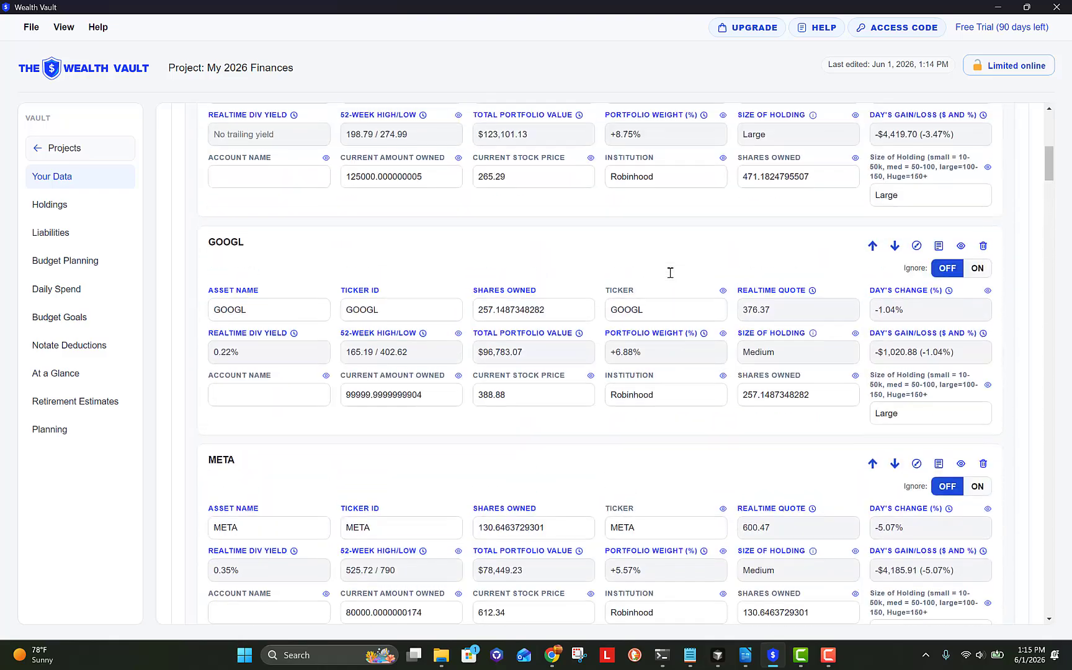
{"action": "scroll", "coordinate": [669, 273], "scroll_direction": "up", "scroll_amount": 5}
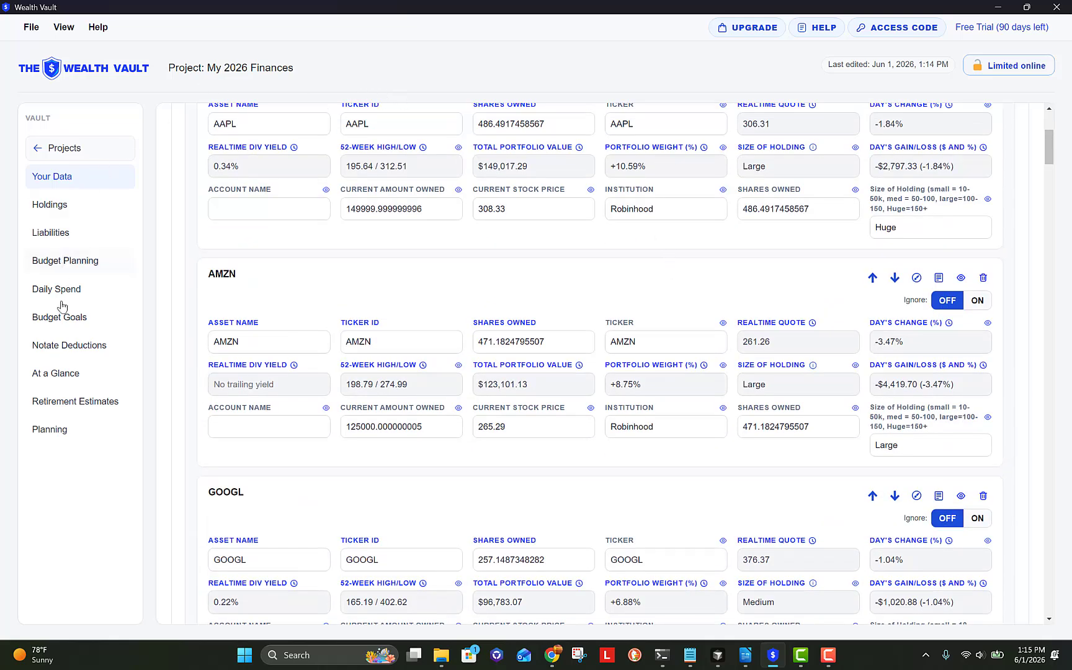
Step: Open Retirement Estimates and look over its sections from the retirement inputs to the Social Security estimates and results
{"action": "left_click", "coordinate": [66, 405]}
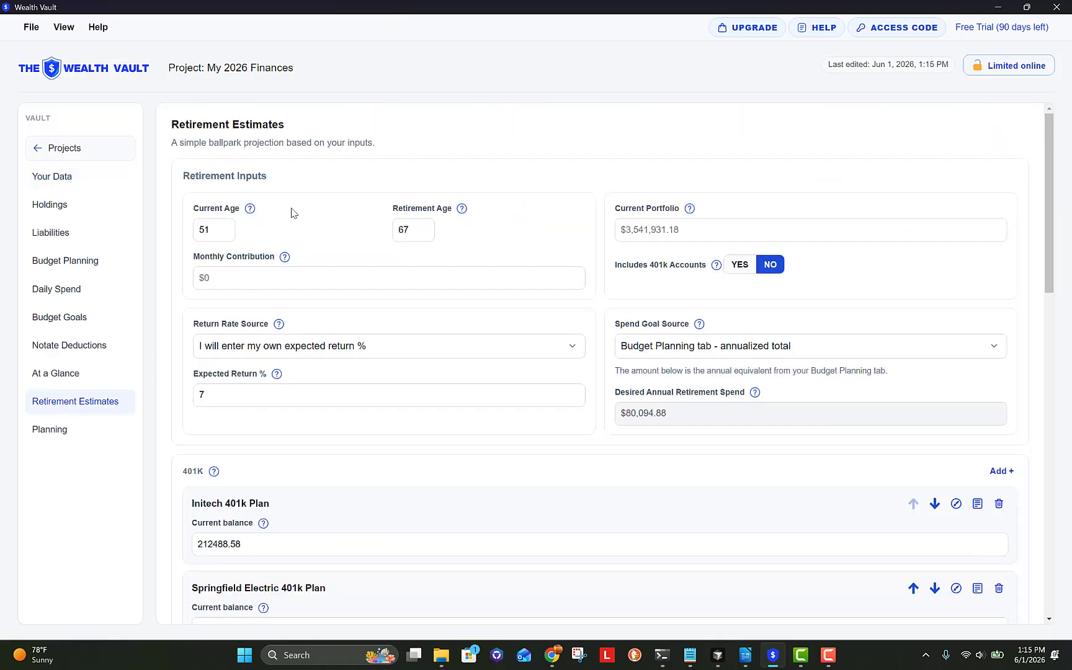
{"action": "scroll", "coordinate": [311, 298], "scroll_direction": "down", "scroll_amount": 6}
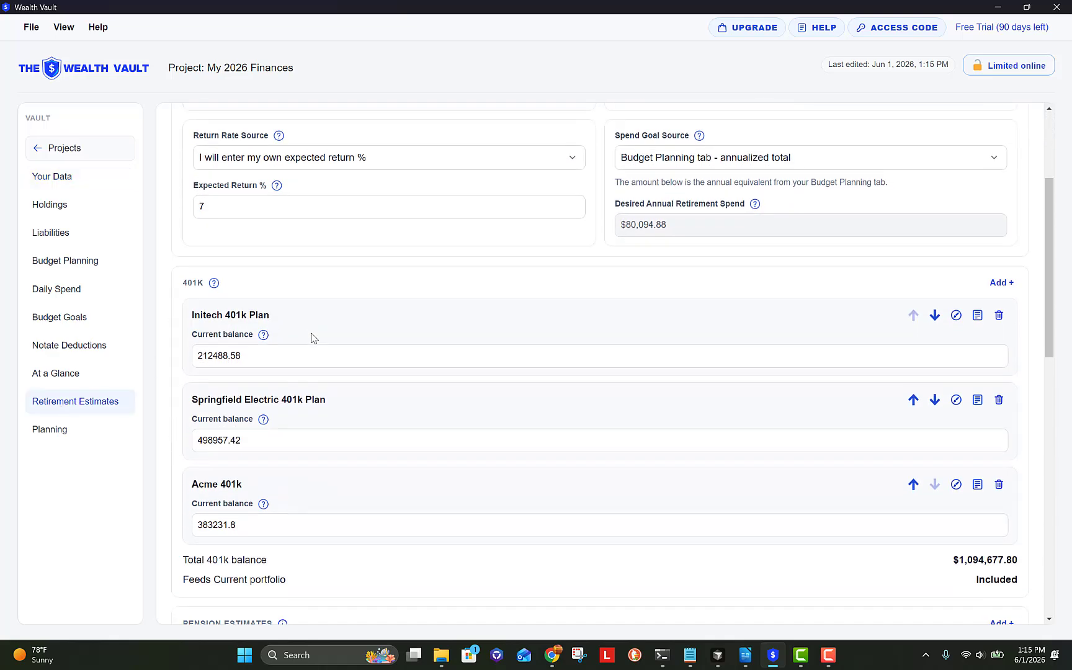
{"action": "scroll", "coordinate": [312, 337], "scroll_direction": "down", "scroll_amount": 6}
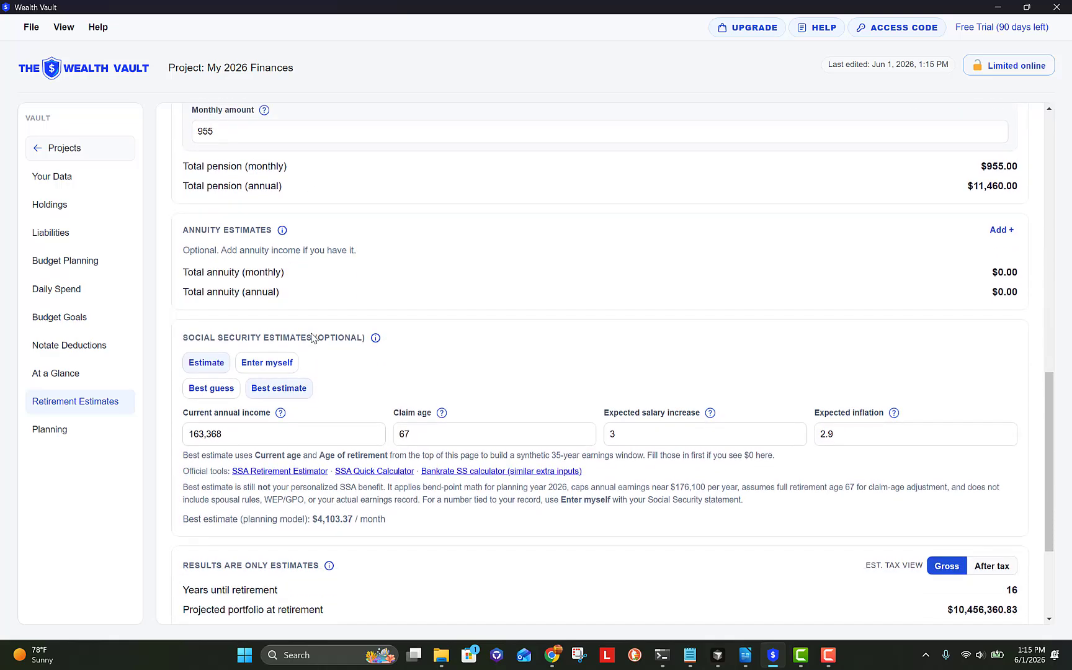
{"action": "scroll", "coordinate": [312, 337], "scroll_direction": "up", "scroll_amount": 7}
{"action": "scroll", "coordinate": [312, 336], "scroll_direction": "up", "scroll_amount": 5}
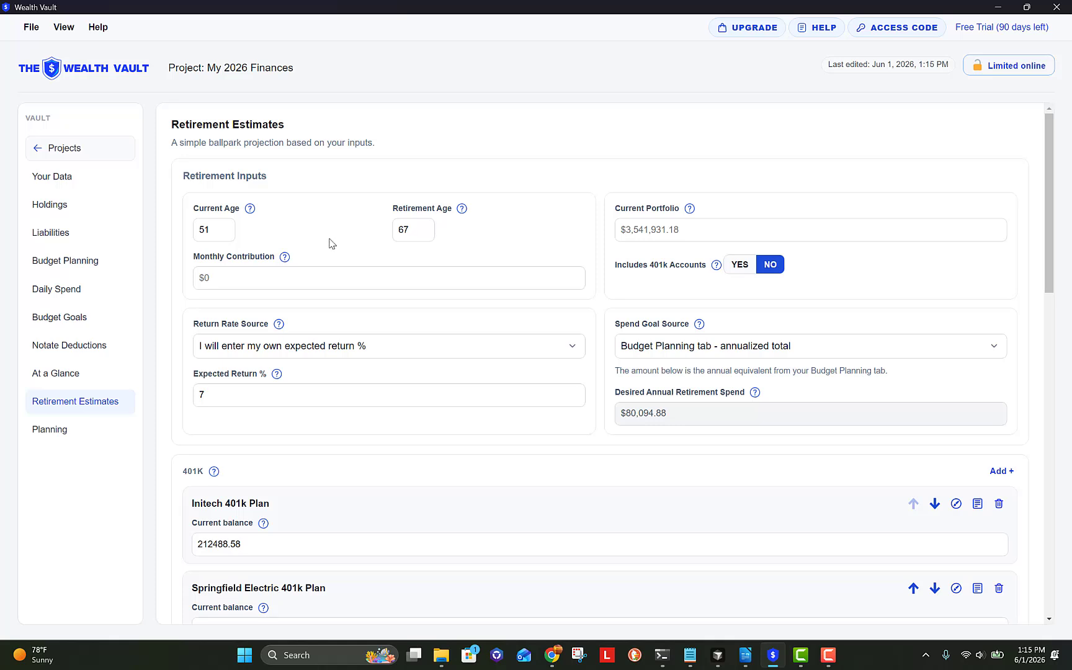
Step: Set the current age to 42 and the retirement age to 65
{"action": "left_click_drag", "start_coordinate": [214, 231], "coordinate": [195, 233]}
{"action": "type", "text": "42"}
{"action": "key", "text": "Tab"}
{"action": "left_click", "coordinate": [406, 250]}
{"action": "left_click_drag", "start_coordinate": [418, 234], "coordinate": [395, 228]}
{"action": "type", "text": "65"}
{"action": "key", "text": "Tab"}
{"action": "left_click", "coordinate": [385, 247]}
Step: Set the monthly contribution to 800
{"action": "left_click", "coordinate": [317, 281]}
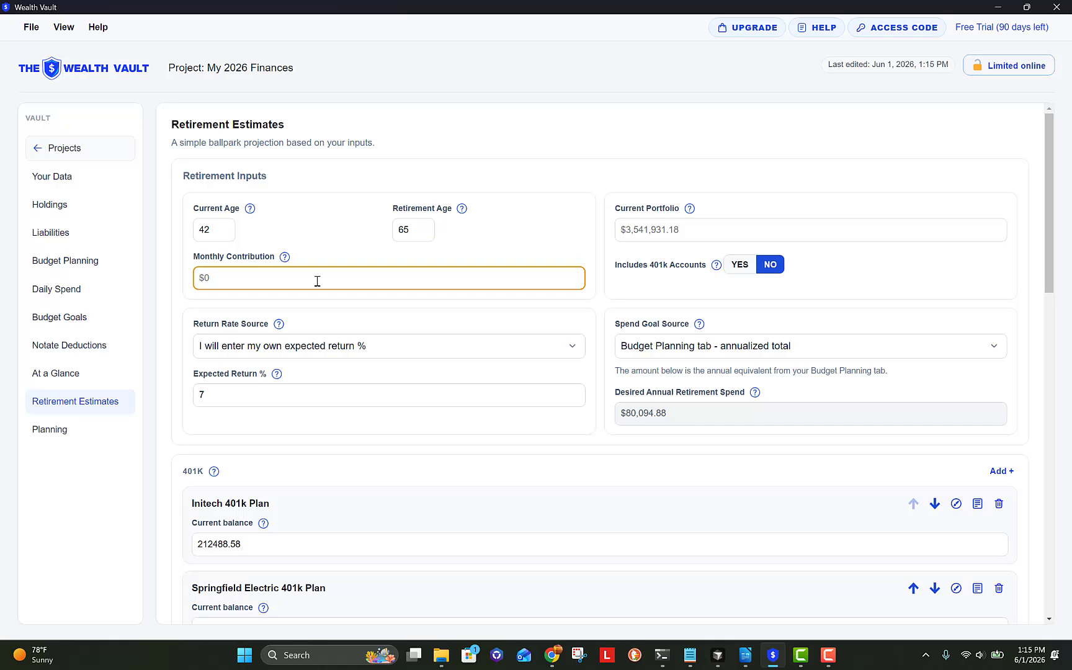
{"action": "type", "text": "800"}
{"action": "key", "text": "Tab"}
{"action": "left_click", "coordinate": [351, 236]}
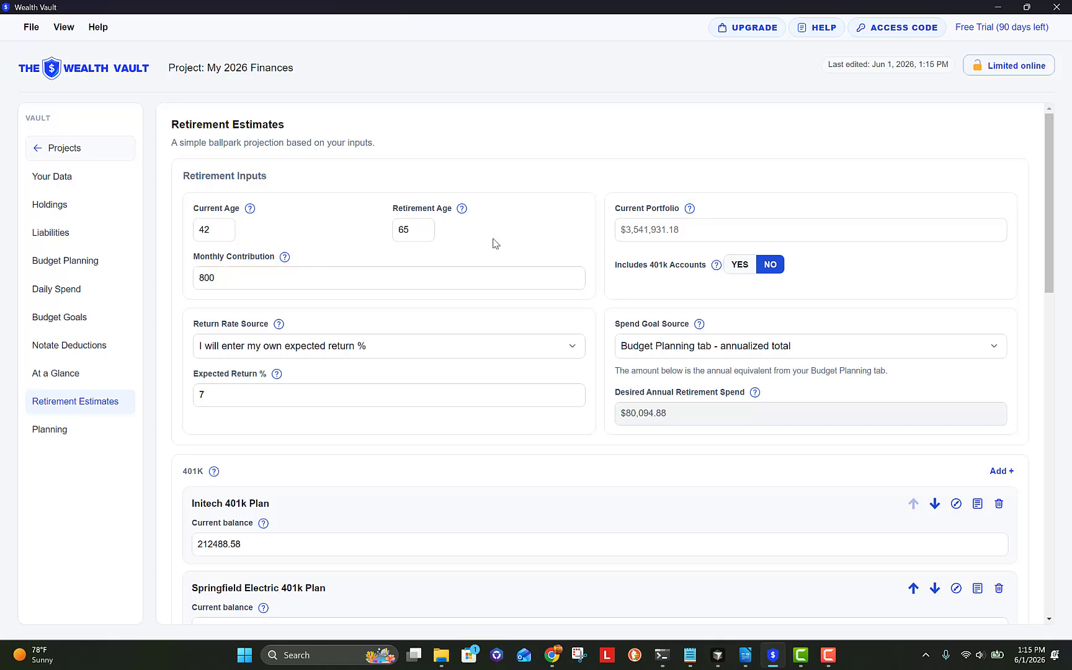
Step: Check the current portfolio field against its sources by viewing Your Data and the positions in Holdings
{"action": "left_click", "coordinate": [634, 233]}
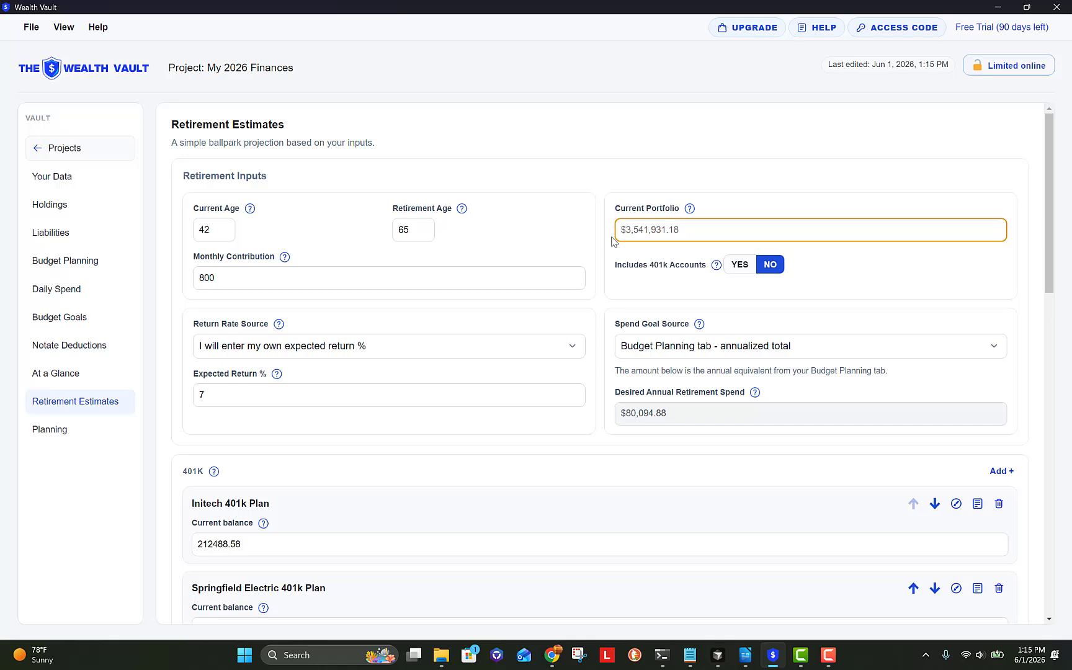
{"action": "left_click", "coordinate": [90, 183]}
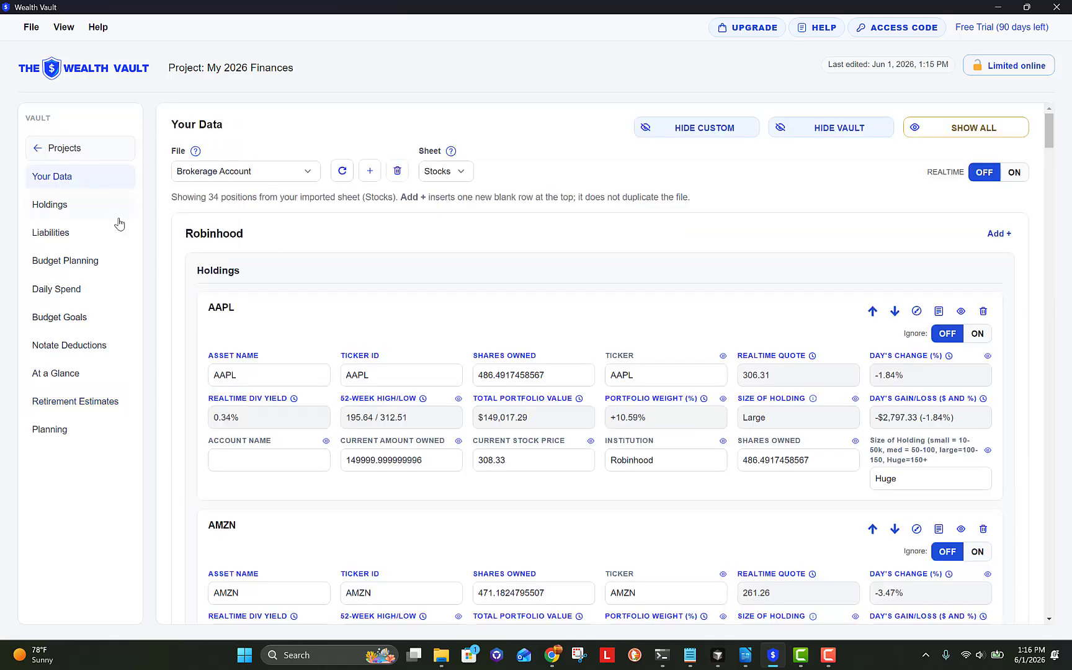
{"action": "left_click", "coordinate": [78, 207]}
{"action": "scroll", "coordinate": [592, 323], "scroll_direction": "down", "scroll_amount": 9}
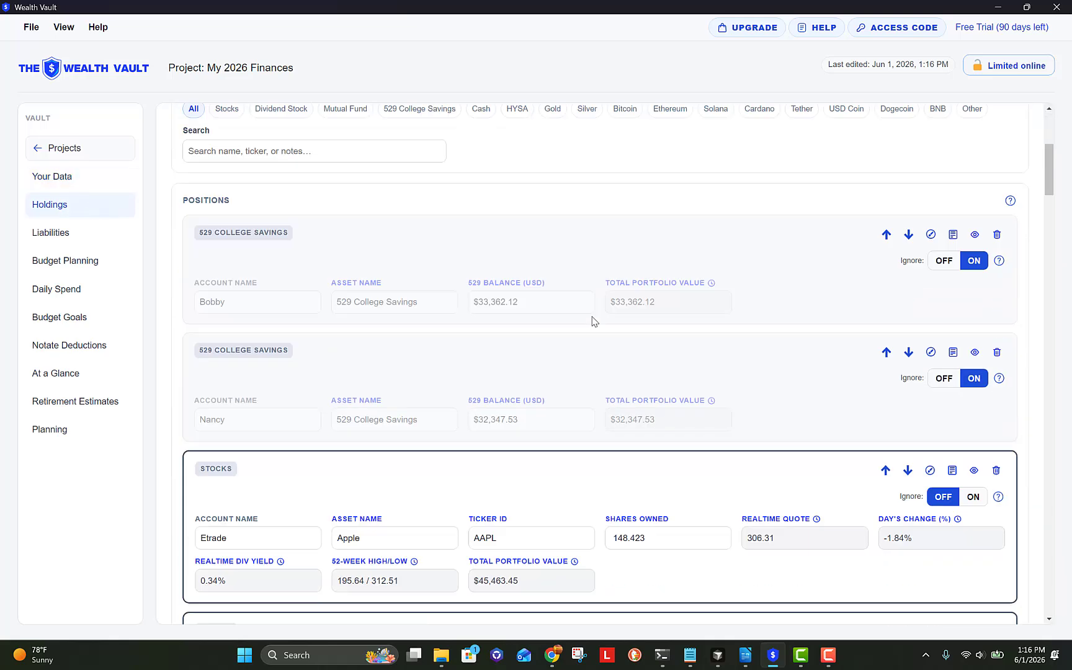
{"action": "scroll", "coordinate": [593, 350], "scroll_direction": "down", "scroll_amount": 6}
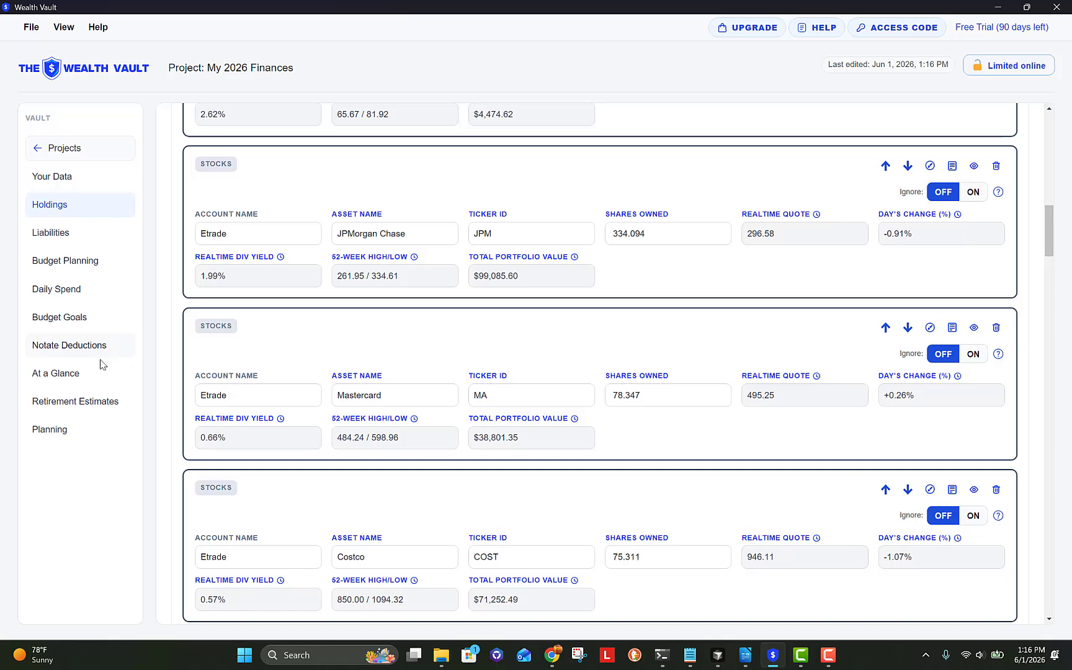
Step: Return to Retirement Estimates, include the 401k accounts in the current portfolio, and check the listed 401k balances
{"action": "left_click", "coordinate": [98, 400]}
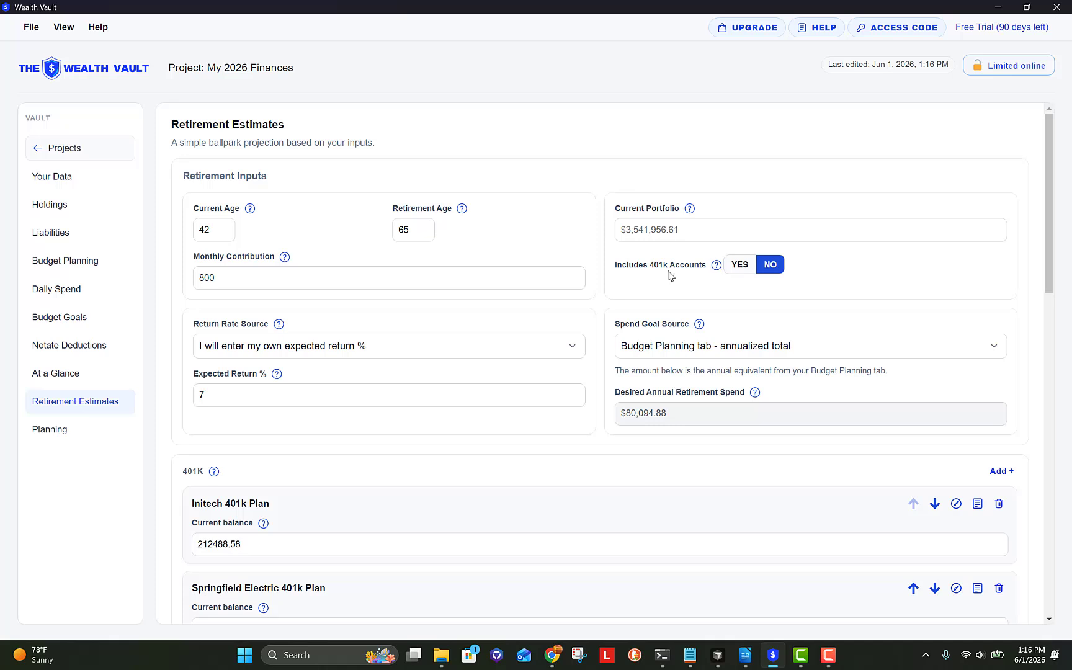
{"action": "left_click", "coordinate": [739, 273]}
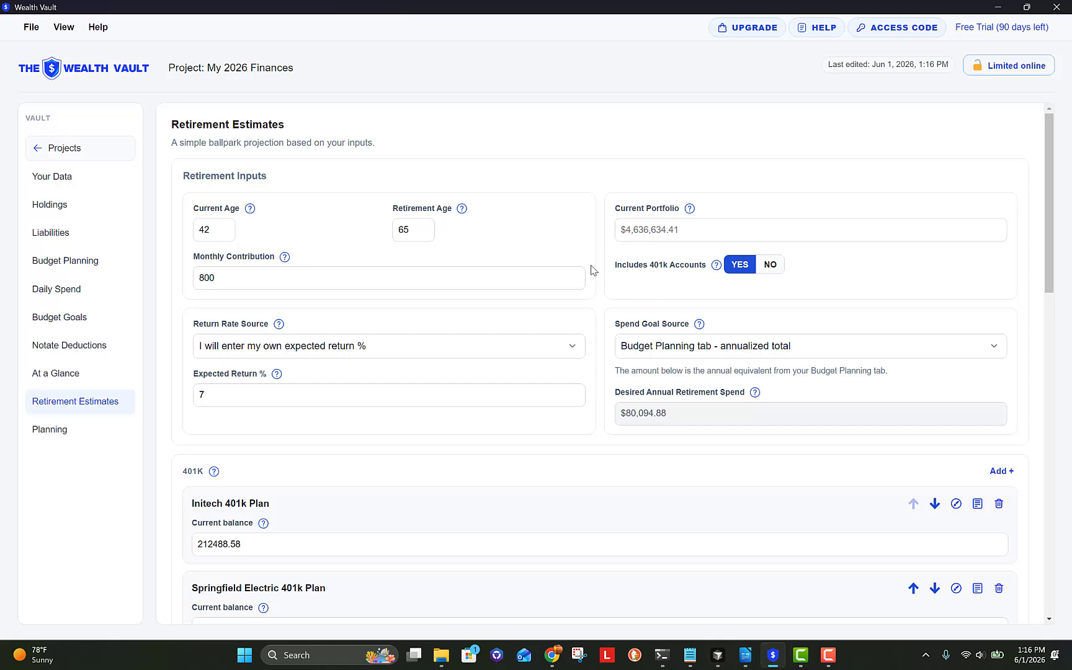
{"action": "scroll", "coordinate": [486, 371], "scroll_direction": "down", "scroll_amount": 1}
{"action": "scroll", "coordinate": [486, 371], "scroll_direction": "down", "scroll_amount": 4}
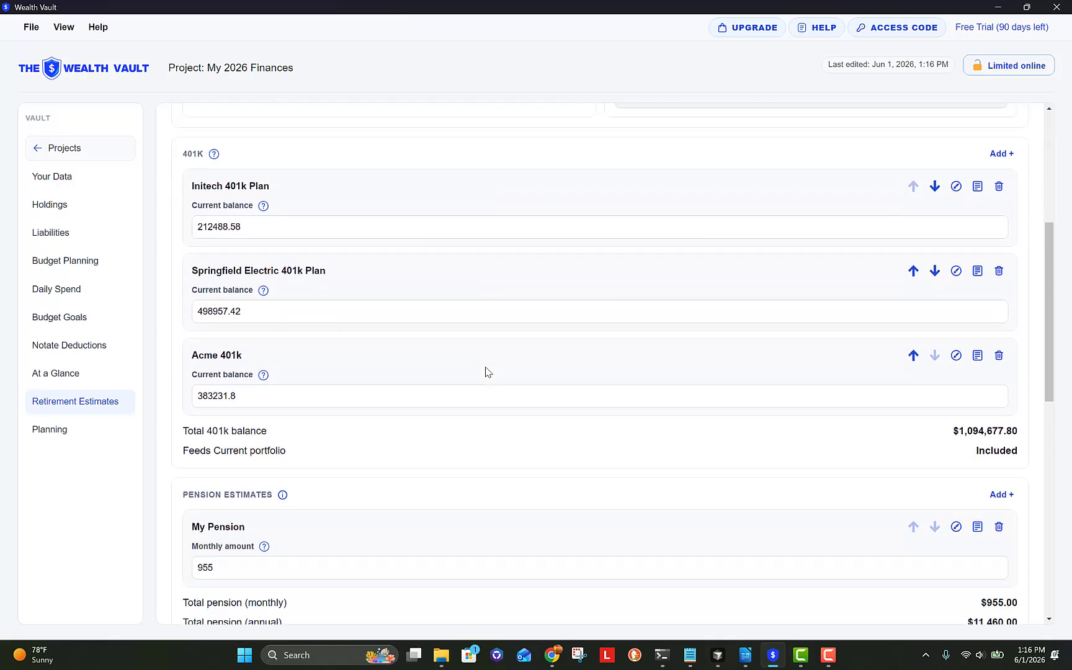
{"action": "scroll", "coordinate": [485, 371], "scroll_direction": "up", "scroll_amount": 5}
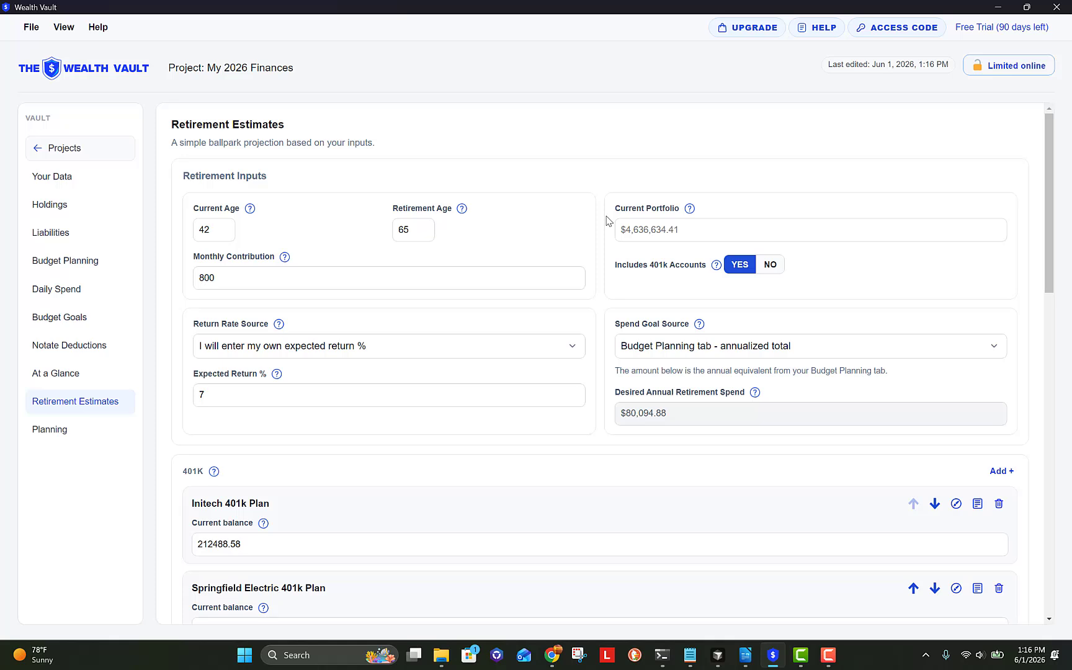
Step: View the return rate source options without changing the choice, and try an expected return of 4%
{"action": "left_click", "coordinate": [343, 354]}
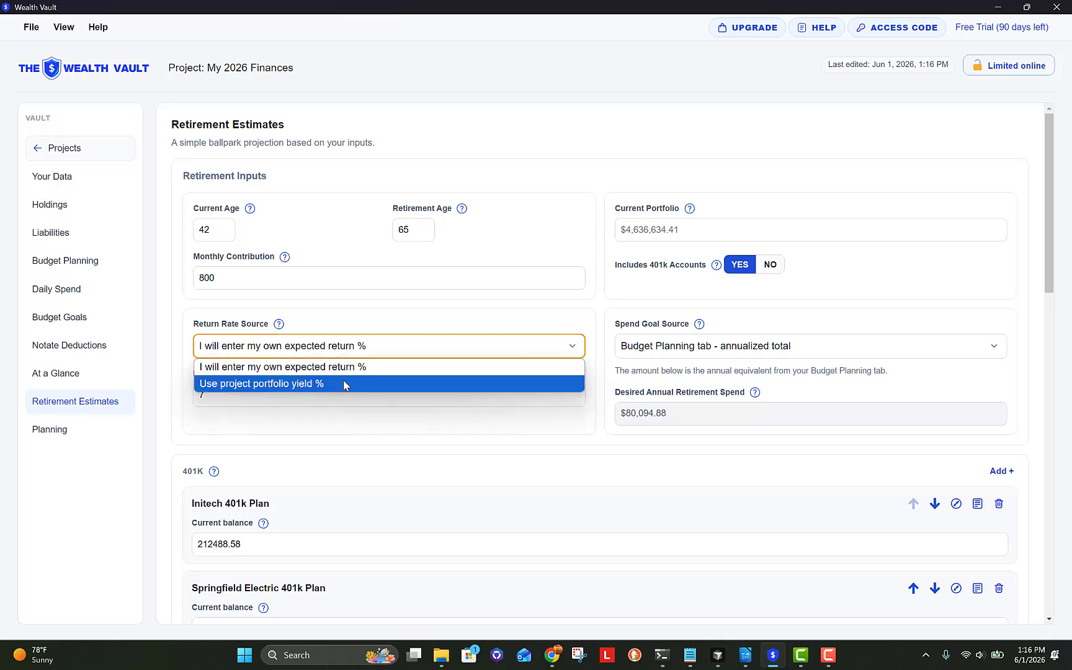
{"action": "left_click", "coordinate": [351, 324]}
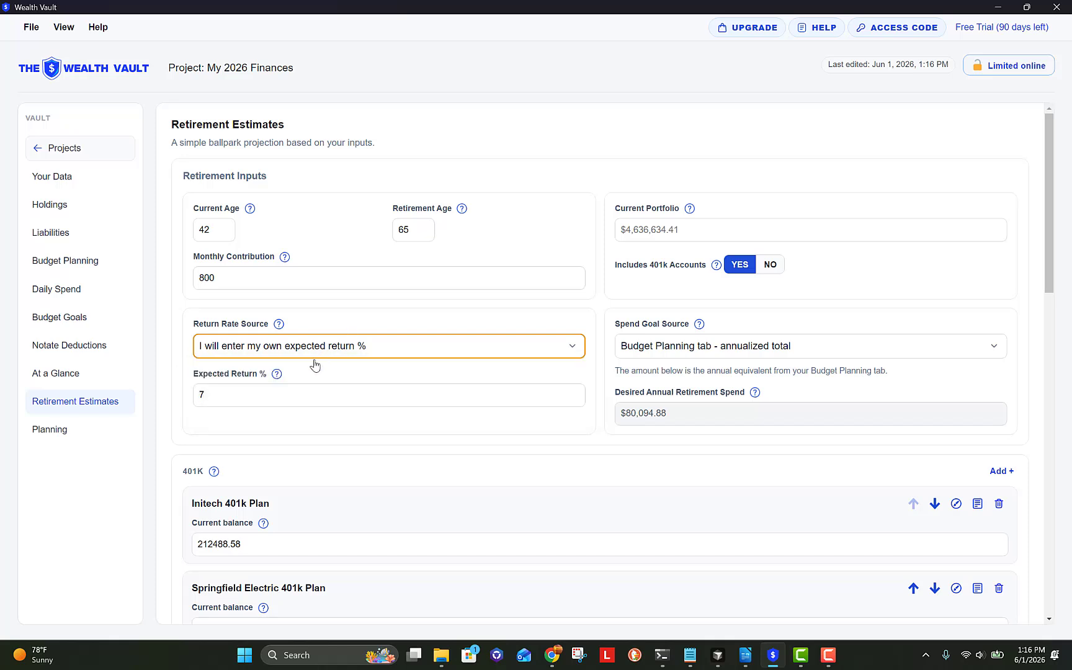
{"action": "left_click", "coordinate": [307, 395]}
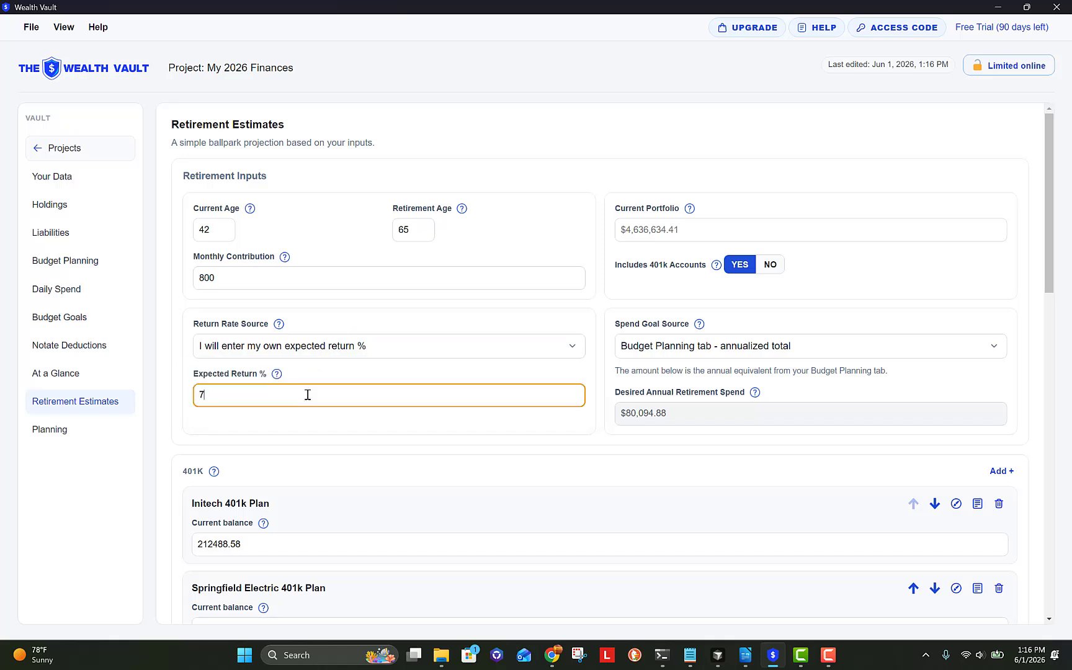
{"action": "key", "text": "BackSpace"}
{"action": "type", "text": "4"}
{"action": "key", "text": "Tab"}
Step: Restore the expected return to 7%
{"action": "left_click", "coordinate": [307, 398]}
{"action": "key", "text": "BackSpace"}
{"action": "type", "text": "7"}
{"action": "key", "text": "Tab"}
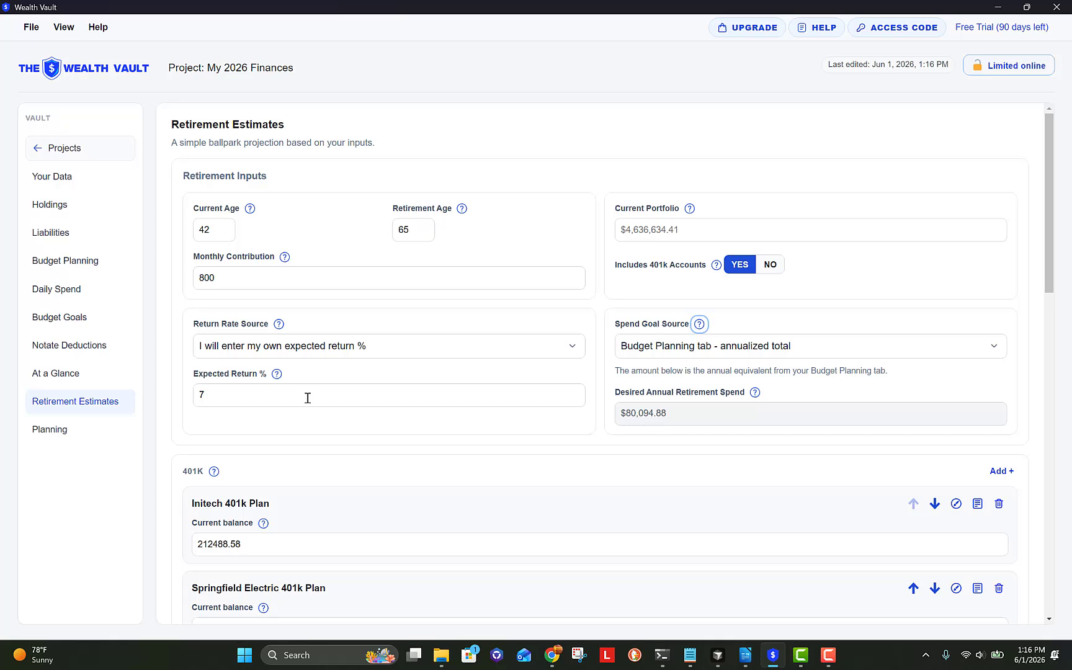
{"action": "left_click", "coordinate": [690, 479]}
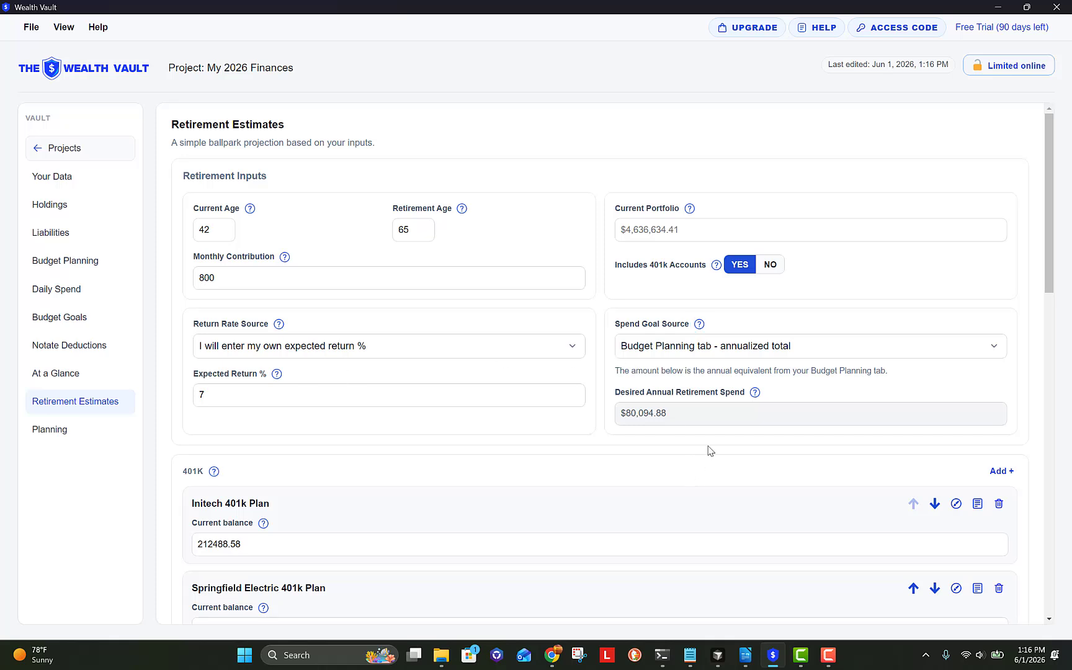
Step: View the spend goal source options, keep the Budget Planning annualized total, and check the desired annual retirement spend field
{"action": "left_click", "coordinate": [848, 349]}
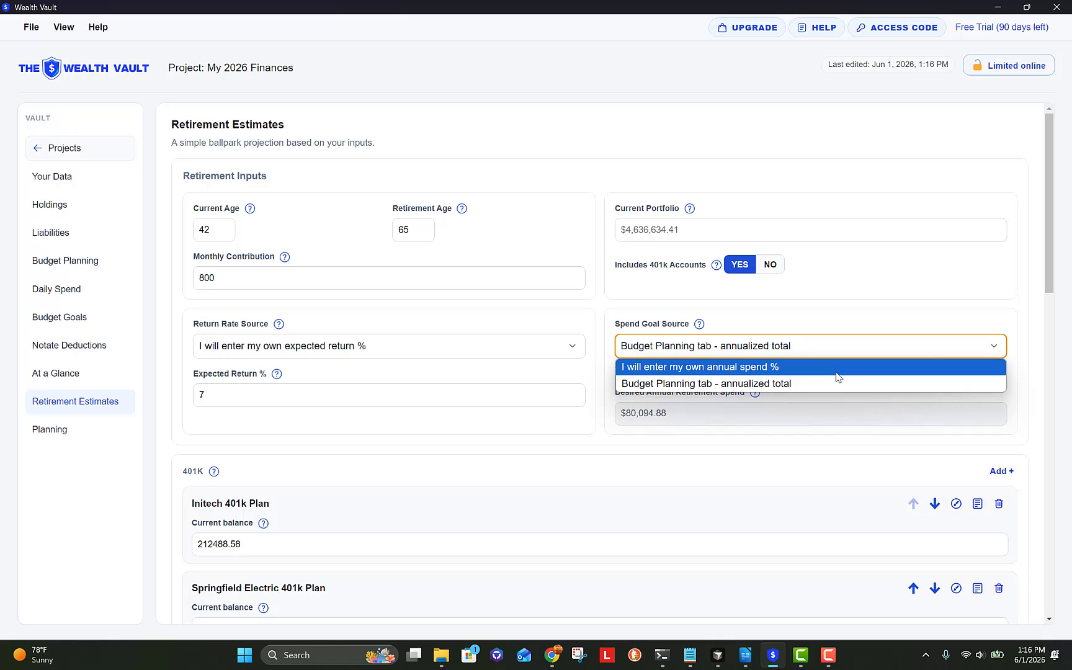
{"action": "left_click", "coordinate": [821, 379]}
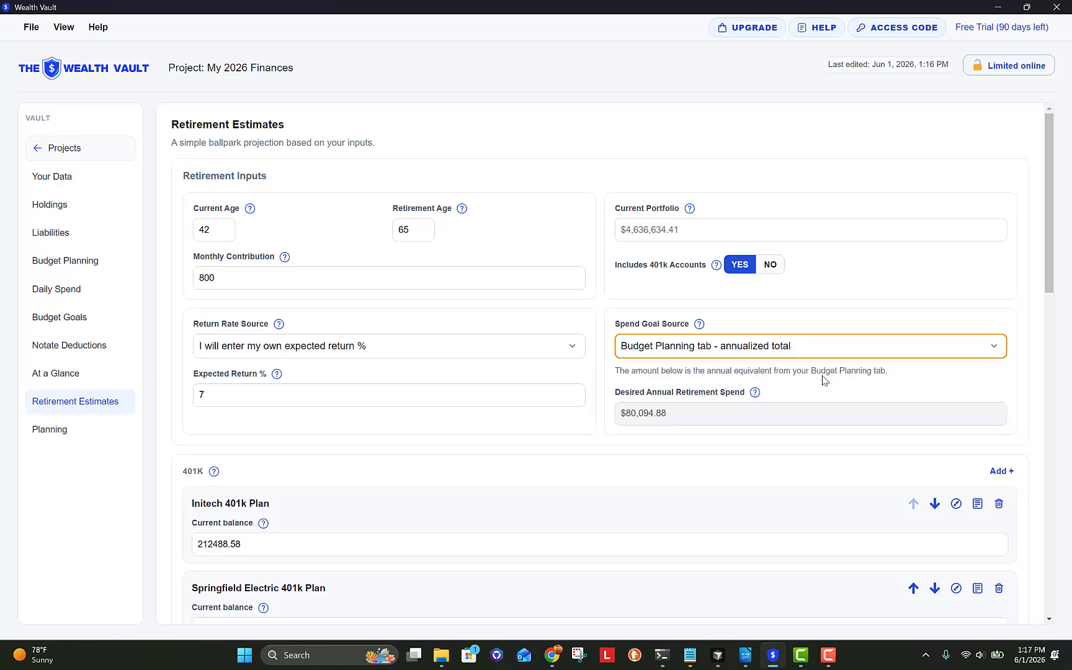
{"action": "left_click", "coordinate": [787, 419]}
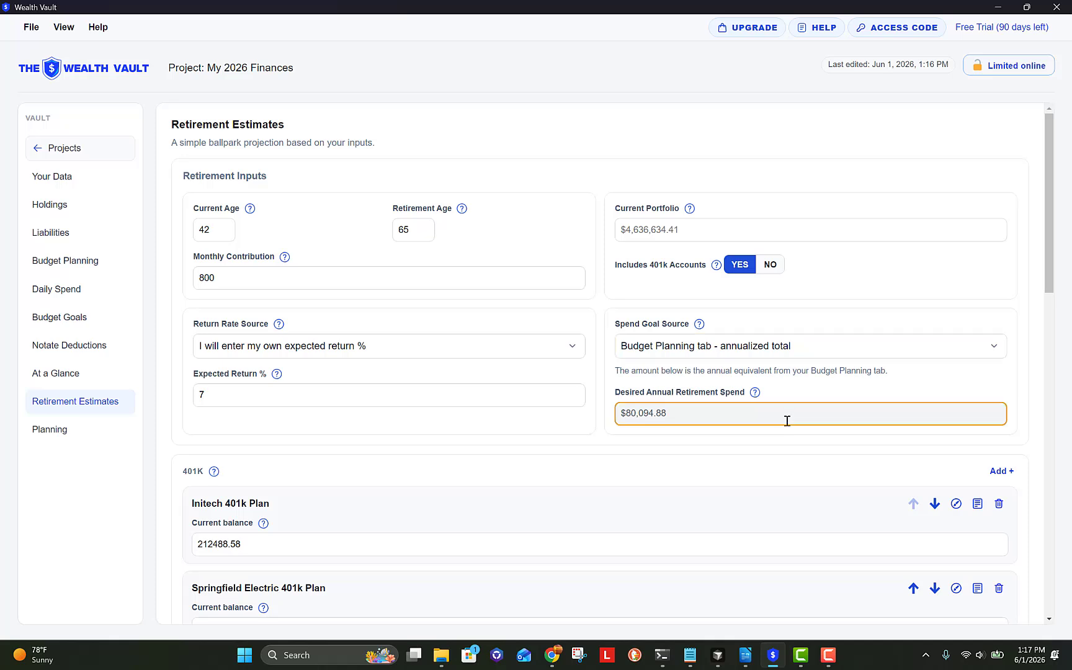
Step: Change the spend goal source to entering your own annual spend and set the desired annual retirement spend to 60000
{"action": "left_click", "coordinate": [810, 356]}
{"action": "left_click", "coordinate": [810, 365]}
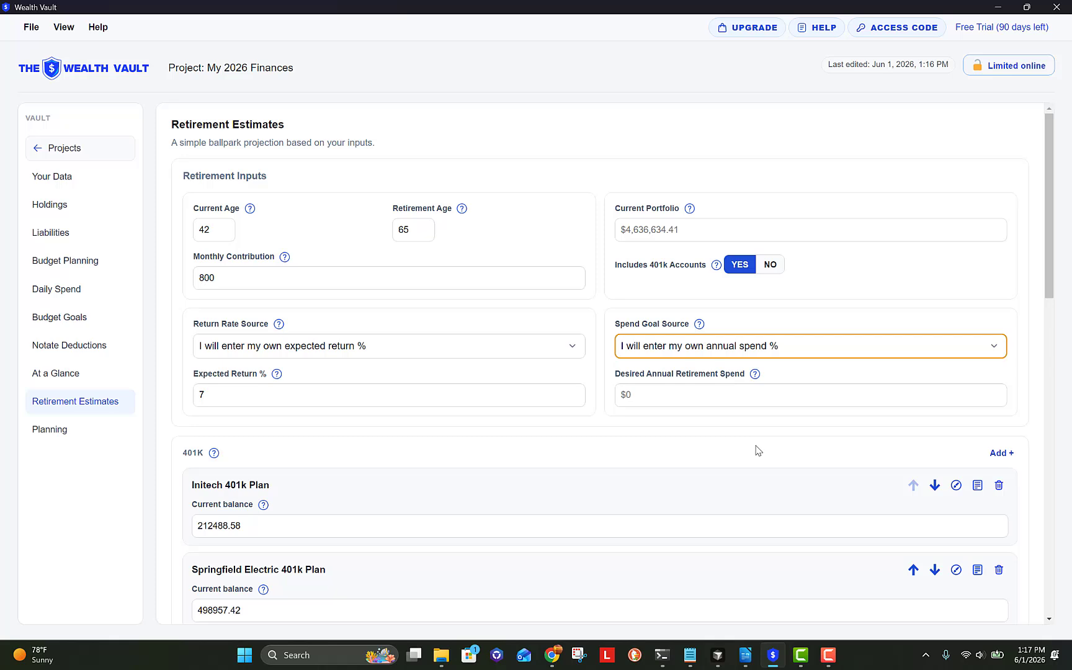
{"action": "left_click", "coordinate": [753, 396]}
{"action": "type", "text": "6000"}
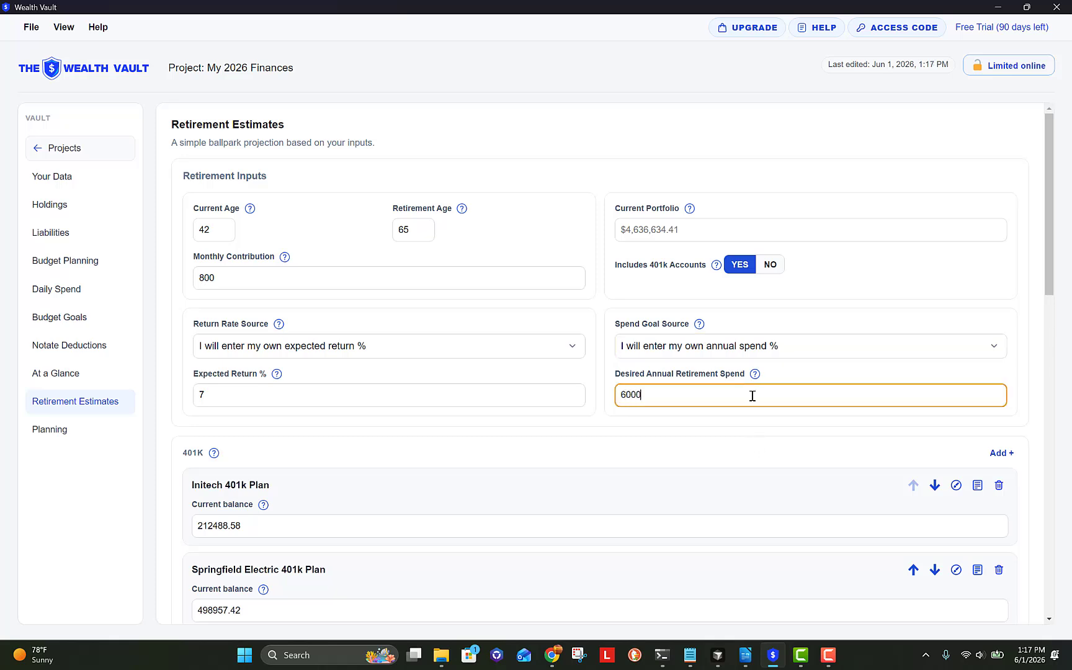
{"action": "type", "text": "0"}
{"action": "left_click", "coordinate": [715, 438]}
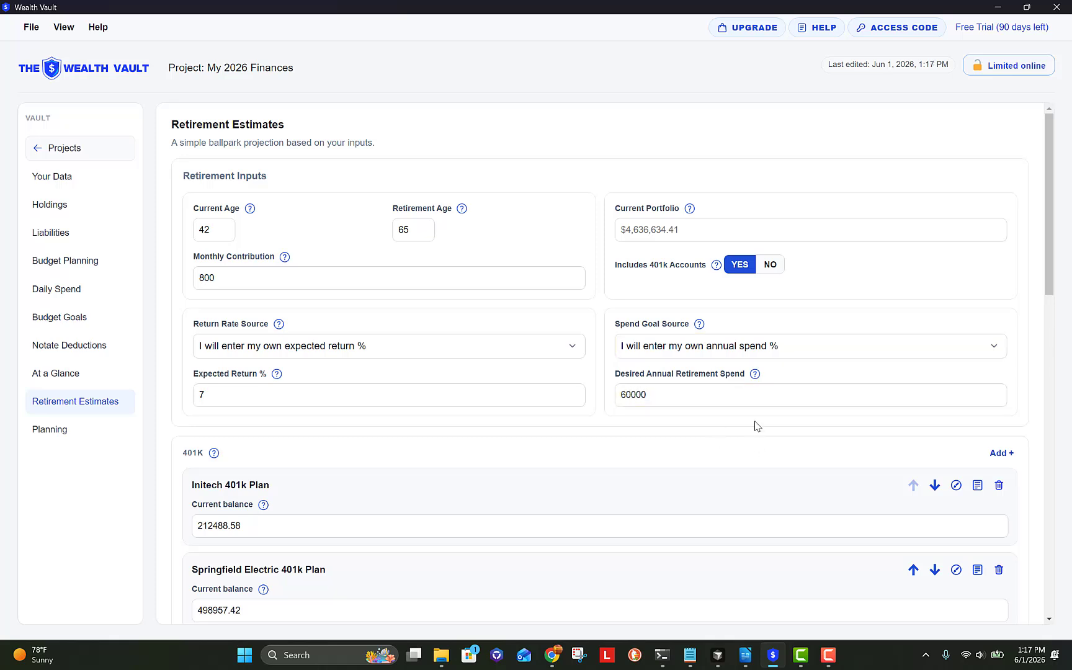
Step: Add another 401k account to the retirement estimates and name it Gotham Industries
{"action": "scroll", "coordinate": [756, 425], "scroll_direction": "down", "scroll_amount": 4}
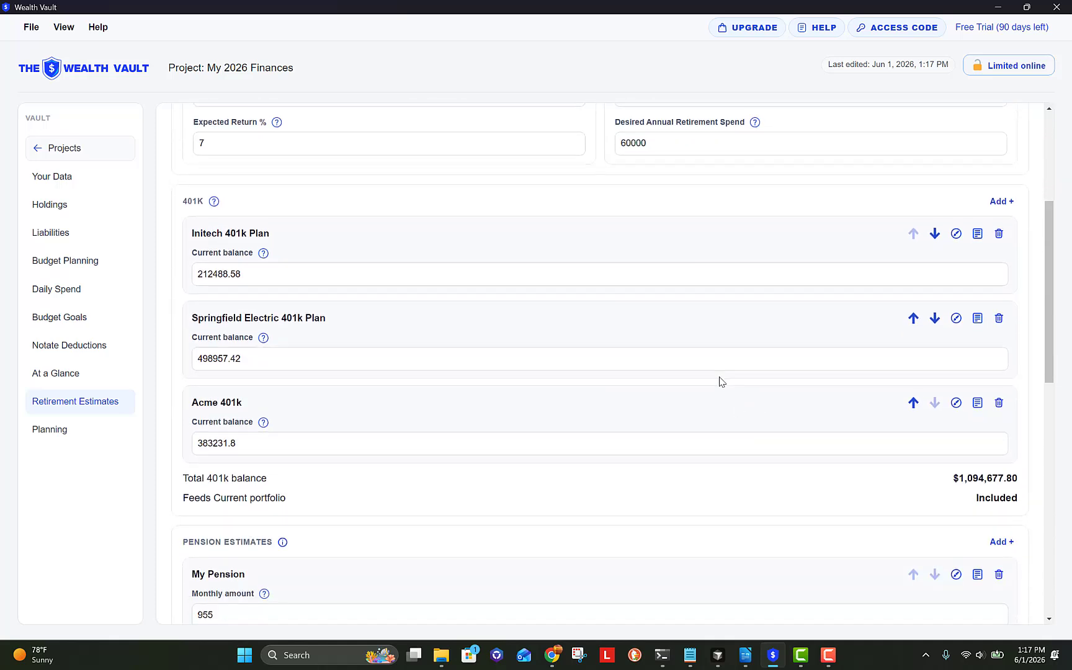
{"action": "scroll", "coordinate": [719, 378], "scroll_direction": "down", "scroll_amount": 1}
{"action": "scroll", "coordinate": [720, 378], "scroll_direction": "up", "scroll_amount": 1}
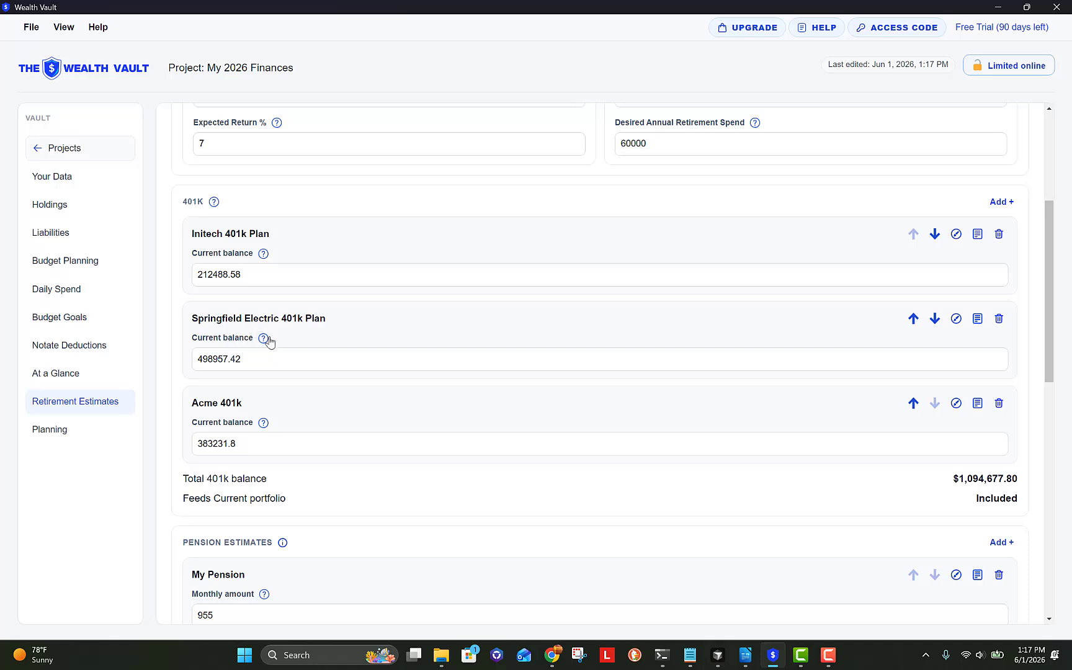
{"action": "left_click", "coordinate": [1001, 203]}
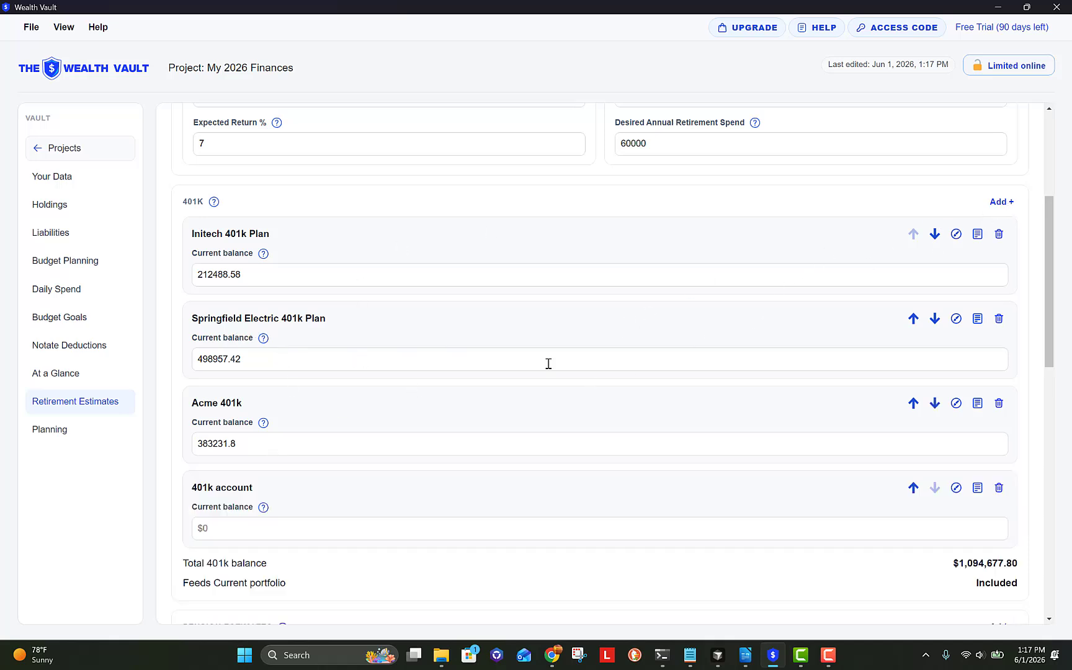
{"action": "double_click", "coordinate": [254, 488]}
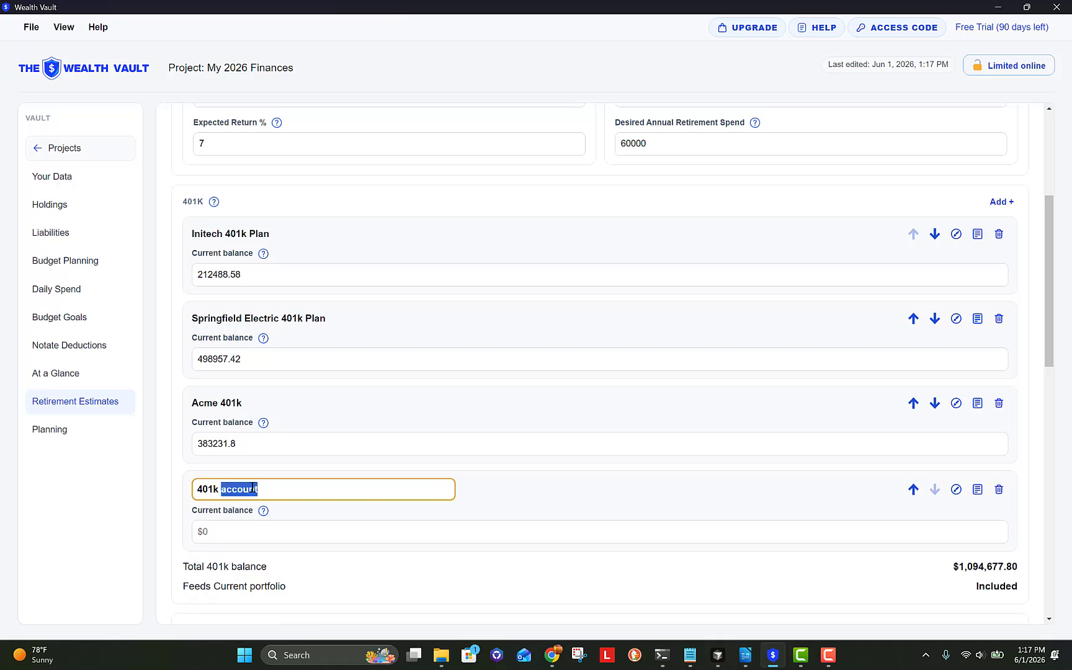
{"action": "key", "text": "ctrl+a"}
{"action": "type", "text": "Gotham "}
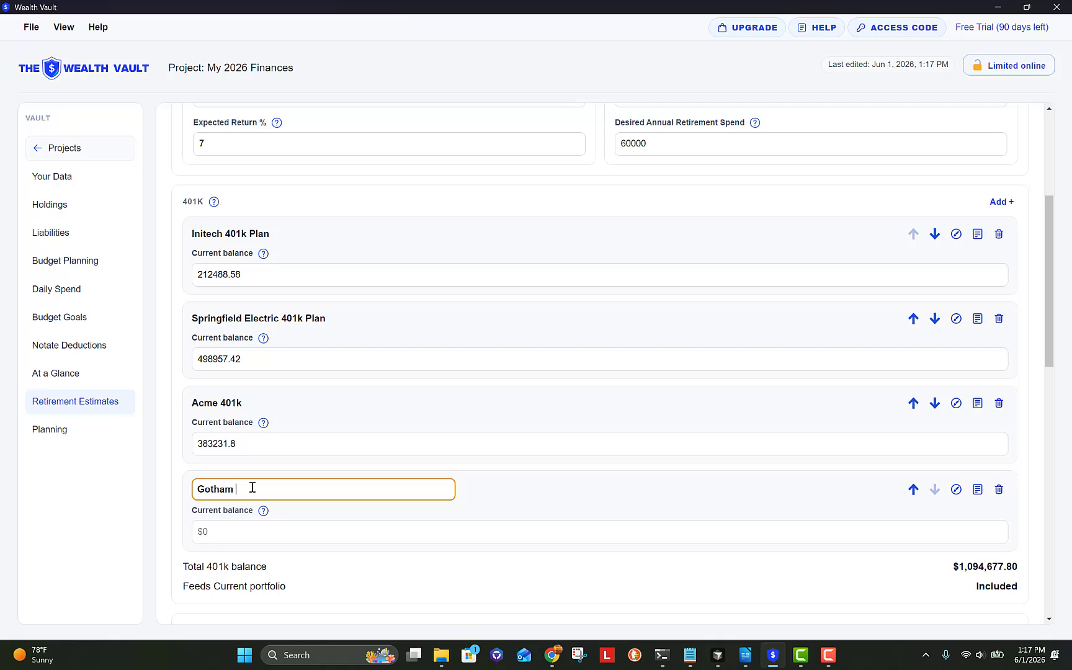
{"action": "type", "text": "Industries"}
{"action": "key", "text": "Return"}
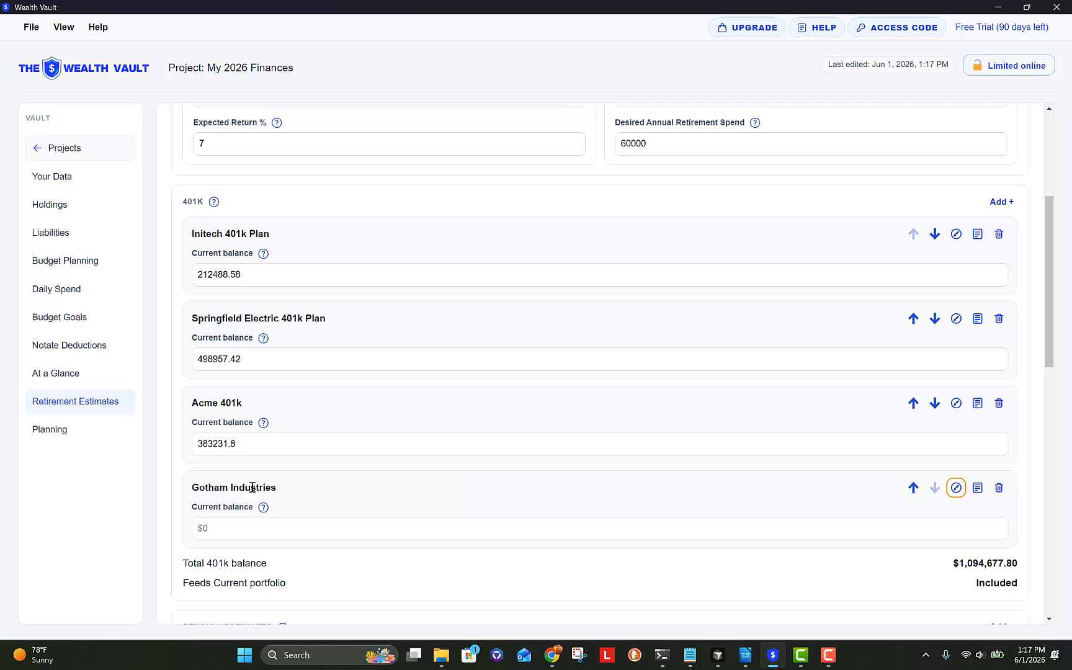
Step: Extend the new 401k account's name to Gotham Industries 401k
{"action": "double_click", "coordinate": [248, 487]}
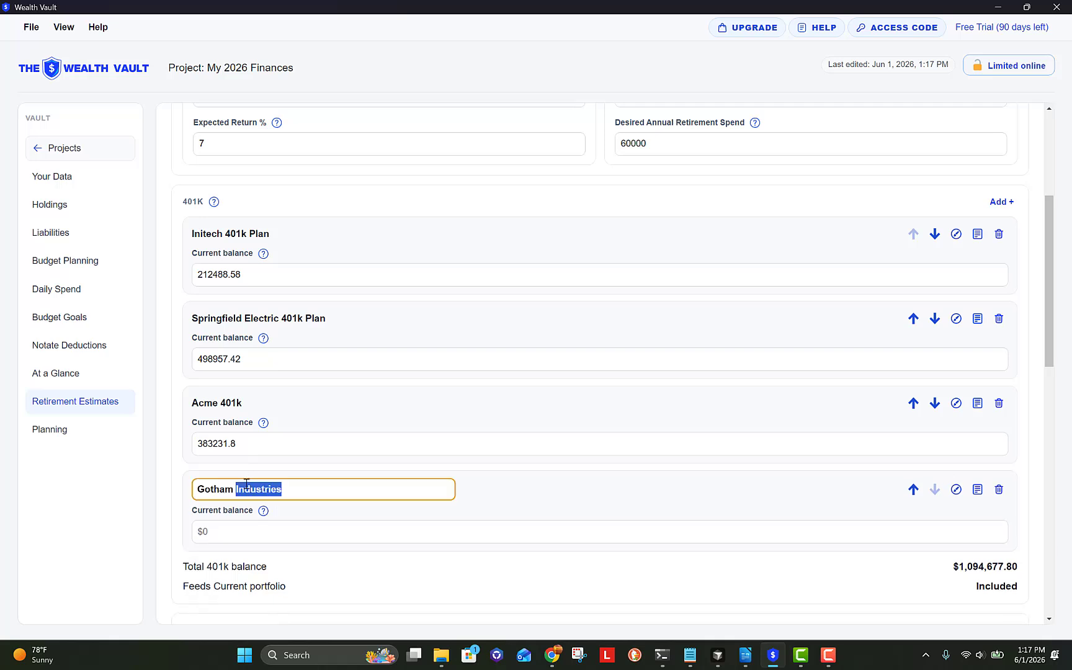
{"action": "left_click", "coordinate": [359, 488]}
{"action": "type", "text": "49"}
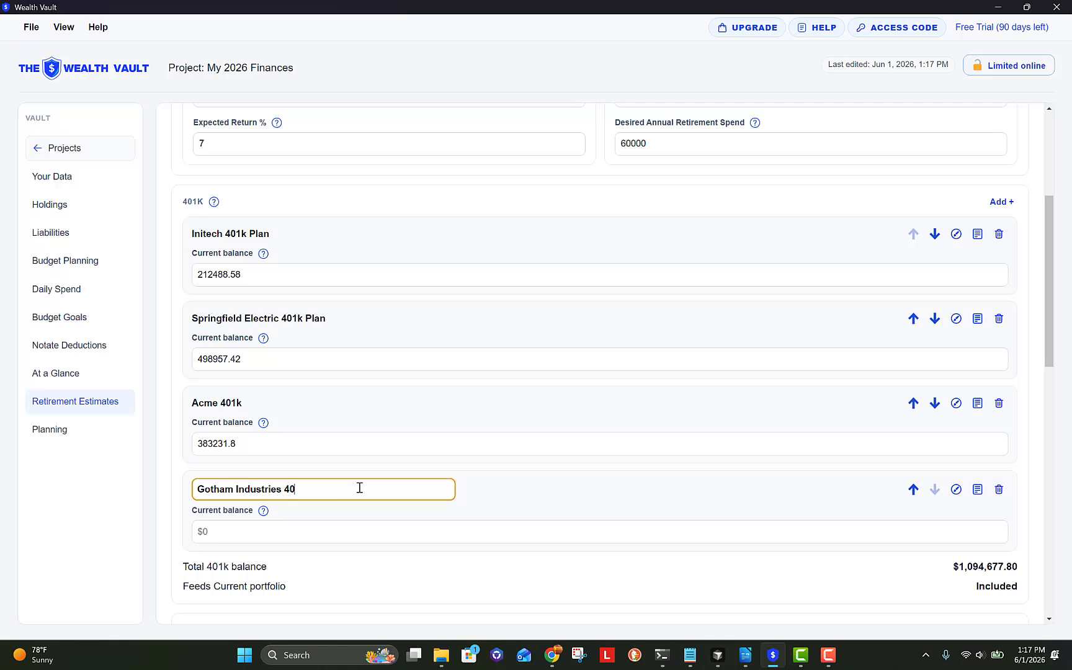
{"action": "type", "text": "1k"}
{"action": "key", "text": "Return"}
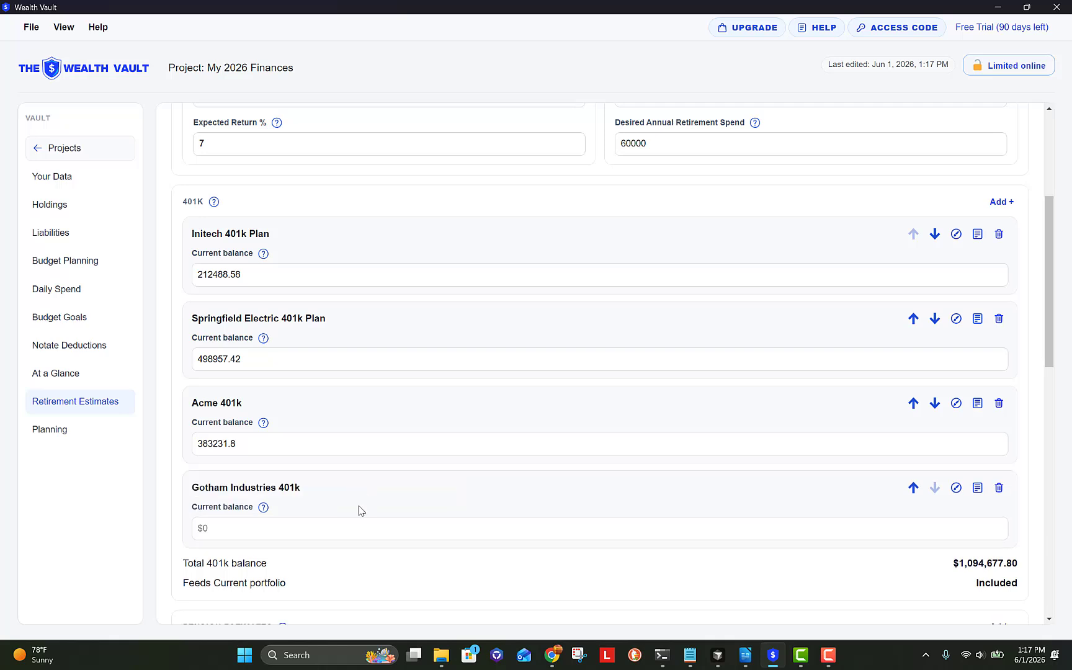
Step: Set the current balance of the Gotham Industries 401k account to 138000
{"action": "left_click", "coordinate": [357, 529]}
{"action": "type", "text": "138000"}
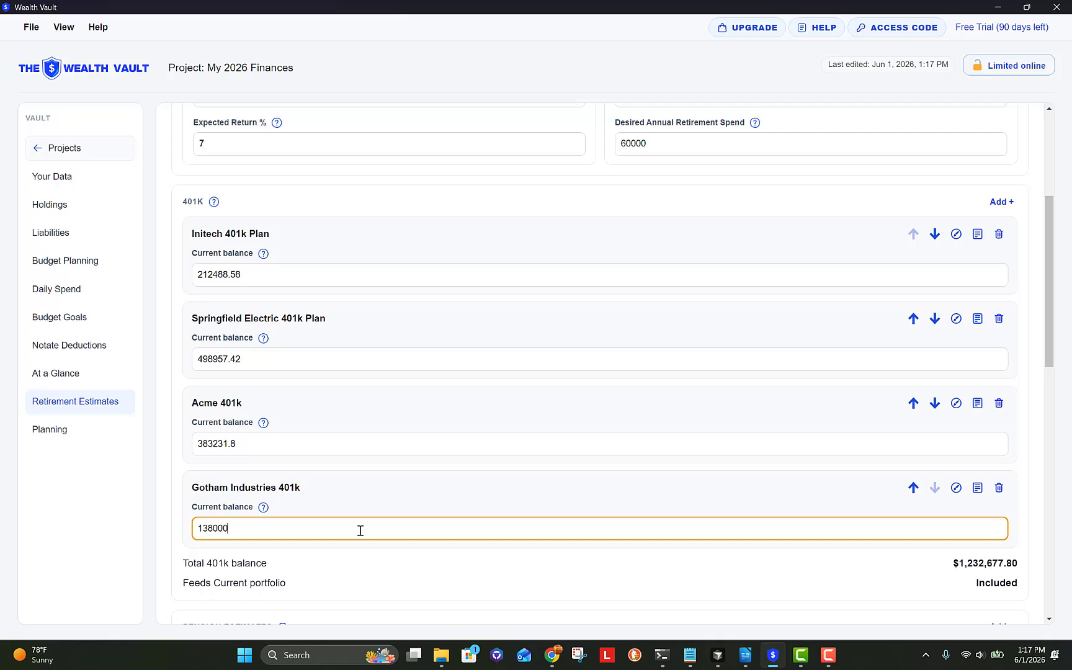
{"action": "key", "text": "Tab"}
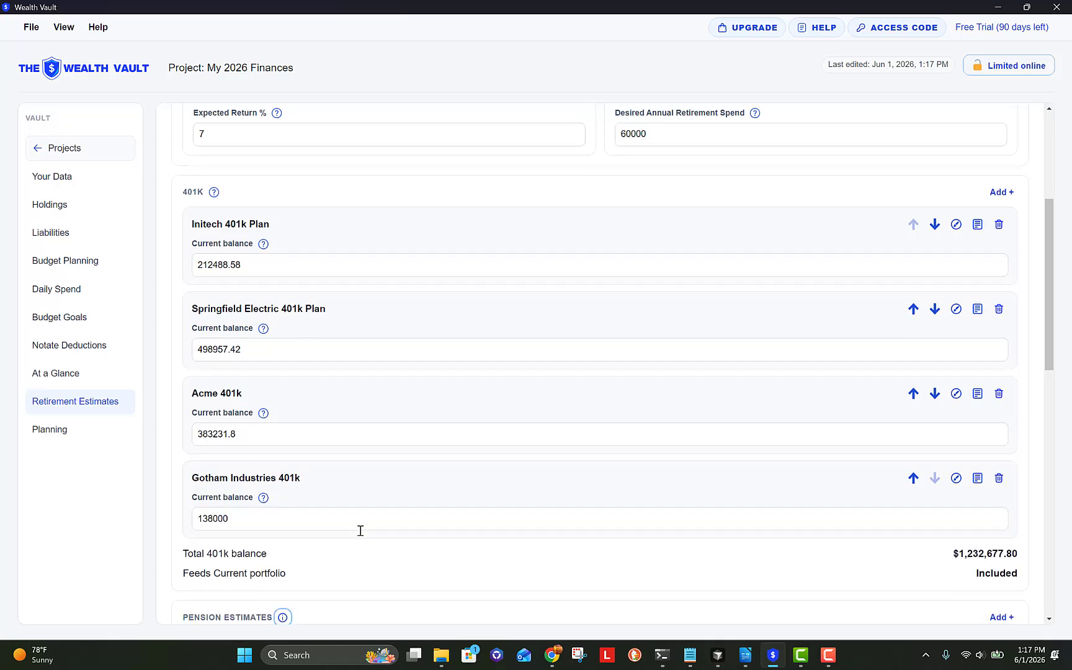
{"action": "left_click", "coordinate": [461, 510]}
Step: Move the Gotham Industries 401k account up two places in the list and back down one, directly above Acme 401k
{"action": "scroll", "coordinate": [861, 455], "scroll_direction": "down", "scroll_amount": 1}
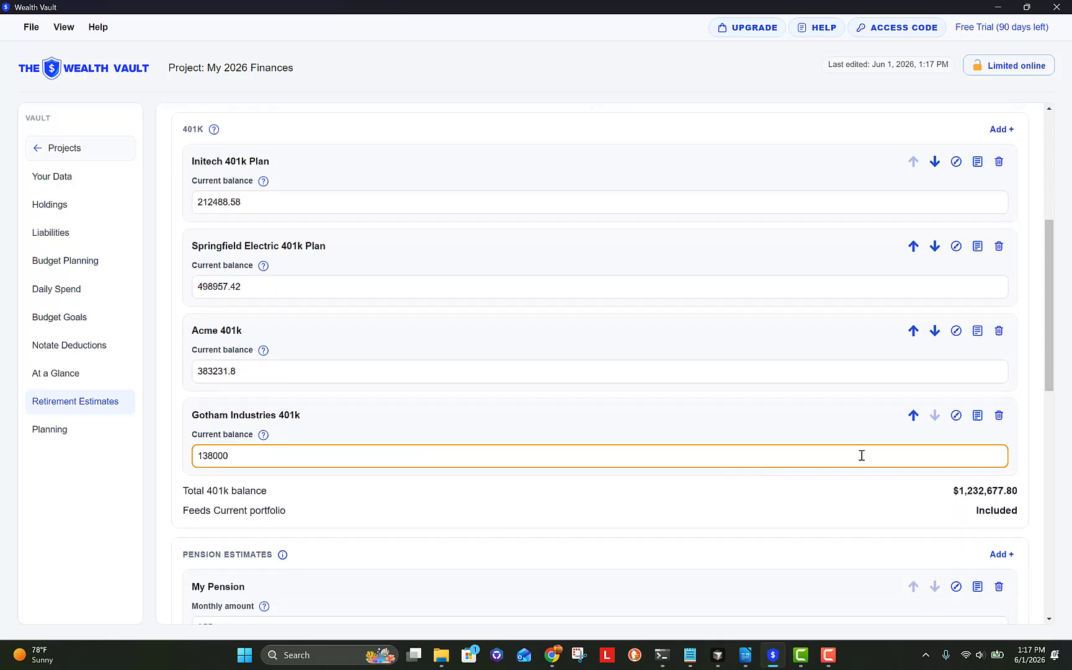
{"action": "left_click", "coordinate": [913, 417]}
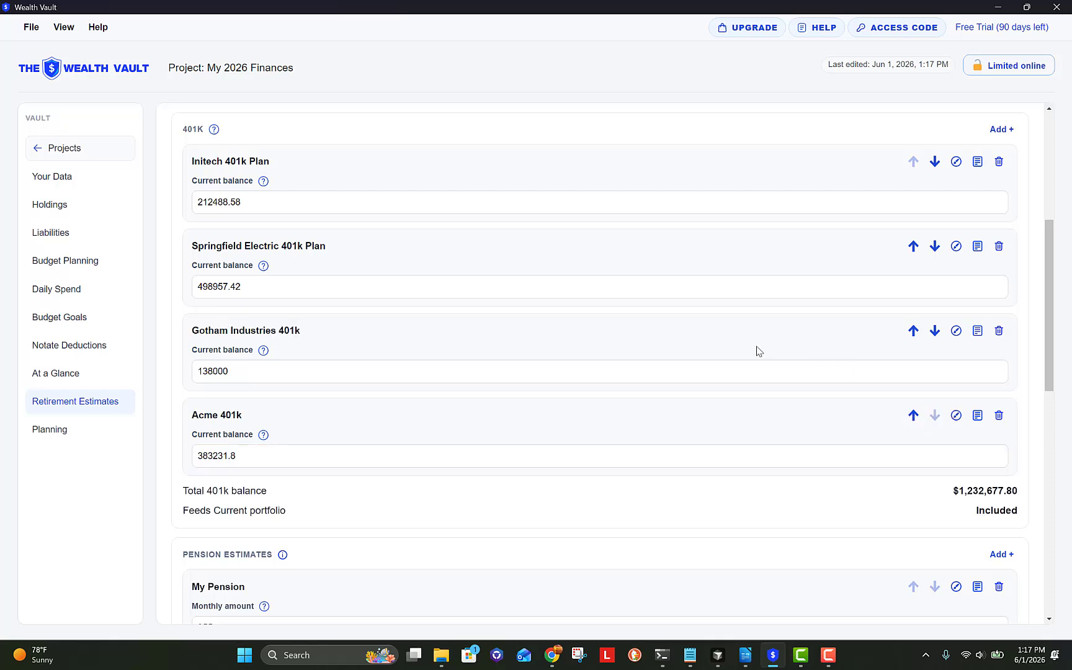
{"action": "left_click", "coordinate": [914, 334]}
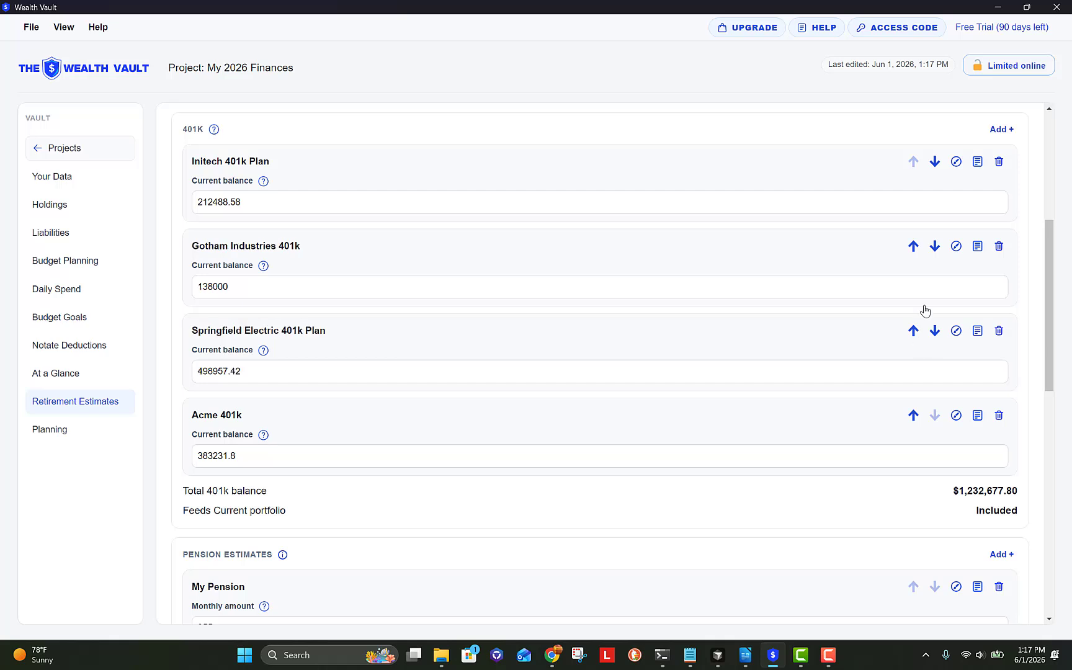
{"action": "left_click", "coordinate": [934, 249]}
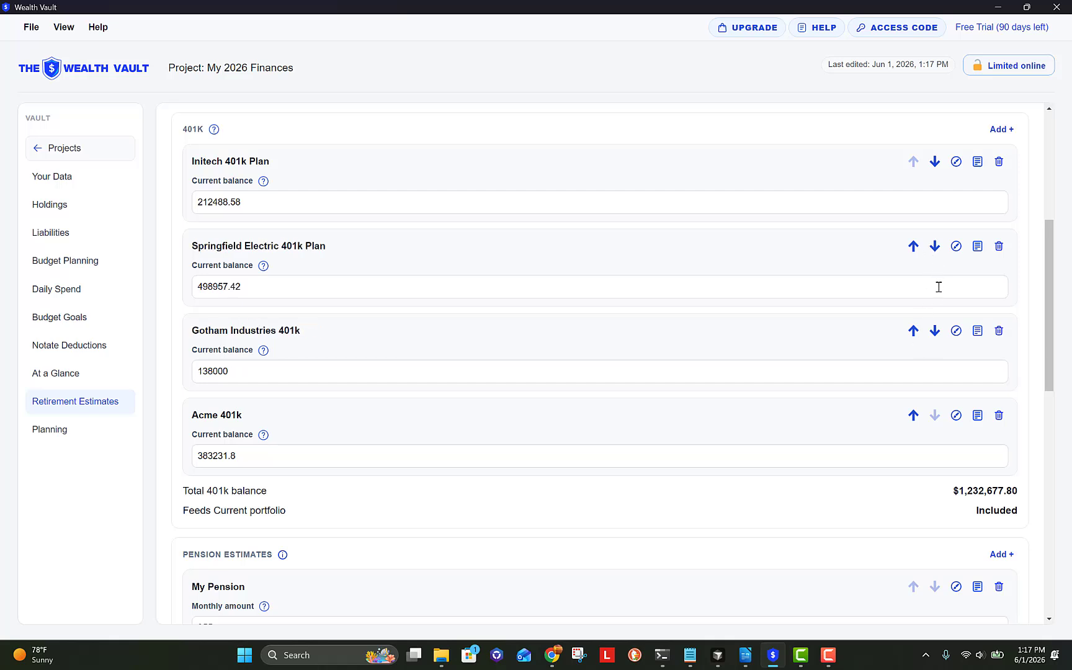
Step: Highlight the Gotham Industries 401k account in gold and the Springfield Electric 401k Plan in teal, trying orange on the latter first
{"action": "left_click", "coordinate": [952, 335]}
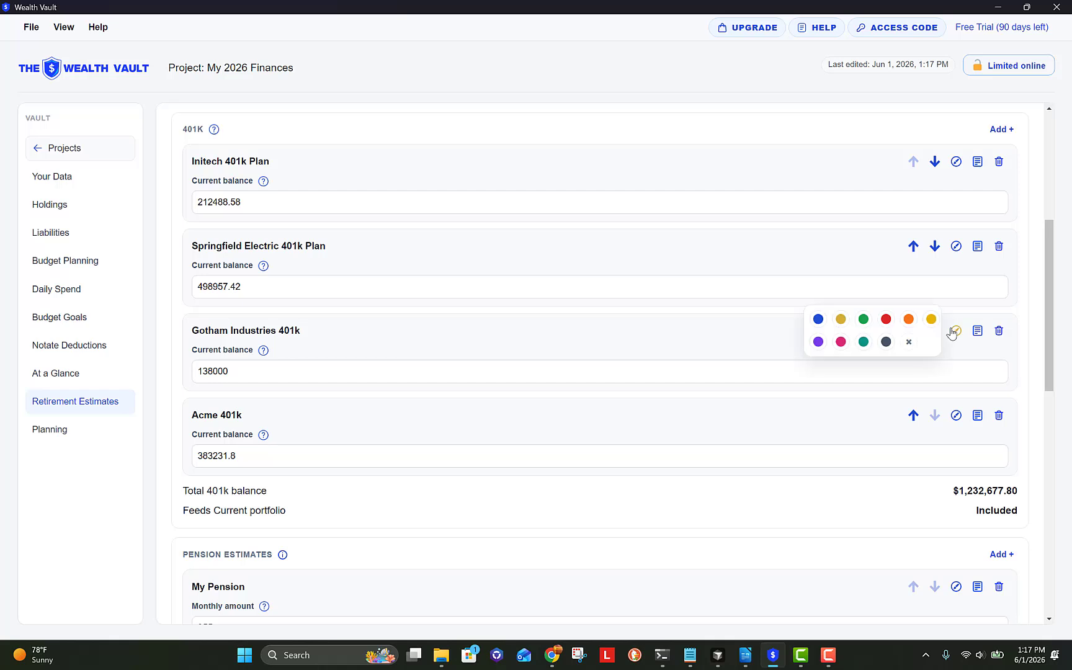
{"action": "left_click", "coordinate": [841, 320]}
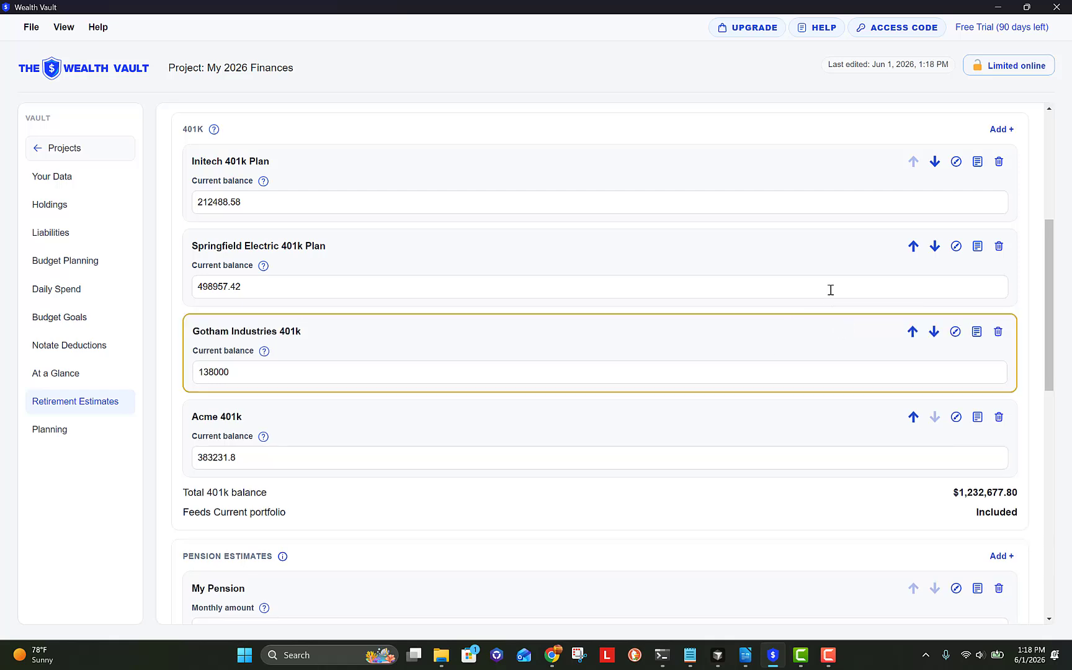
{"action": "left_click", "coordinate": [956, 246]}
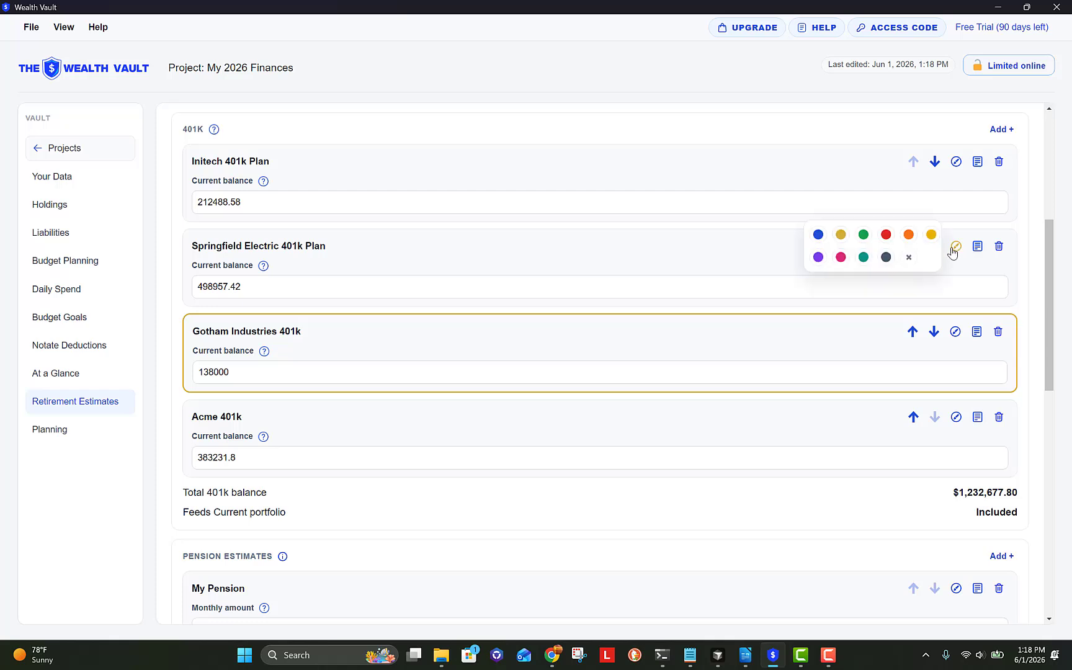
{"action": "left_click", "coordinate": [908, 235]}
{"action": "left_click", "coordinate": [954, 248]}
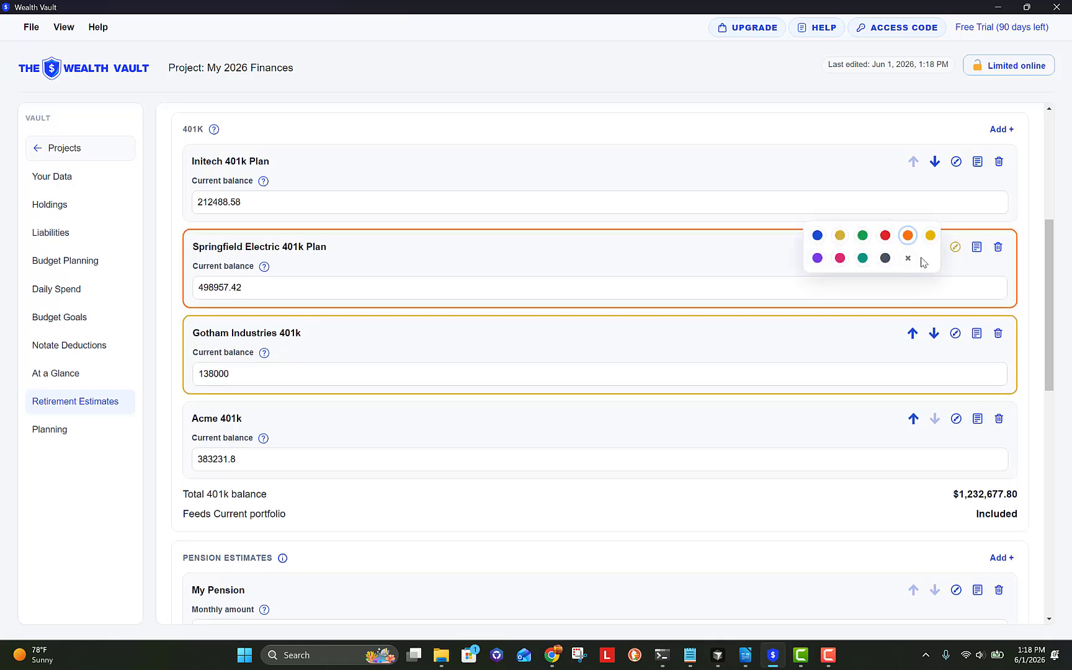
{"action": "left_click", "coordinate": [862, 258]}
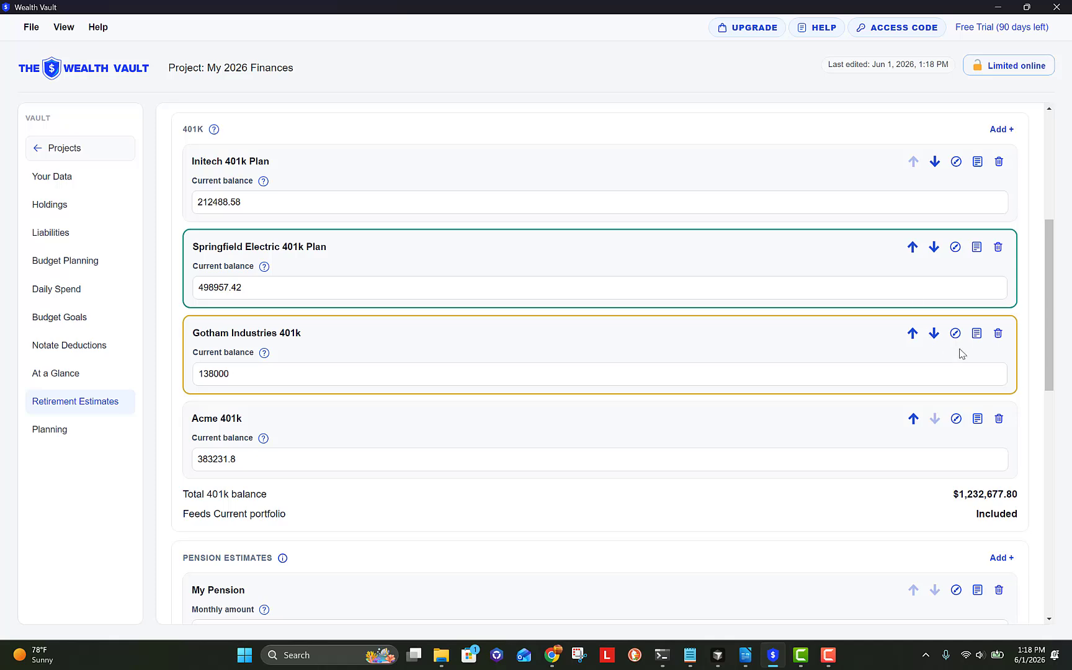
Step: View the notes for the Gotham Industries 401k account without adding any, and check the My Pension monthly amount
{"action": "left_click", "coordinate": [976, 334]}
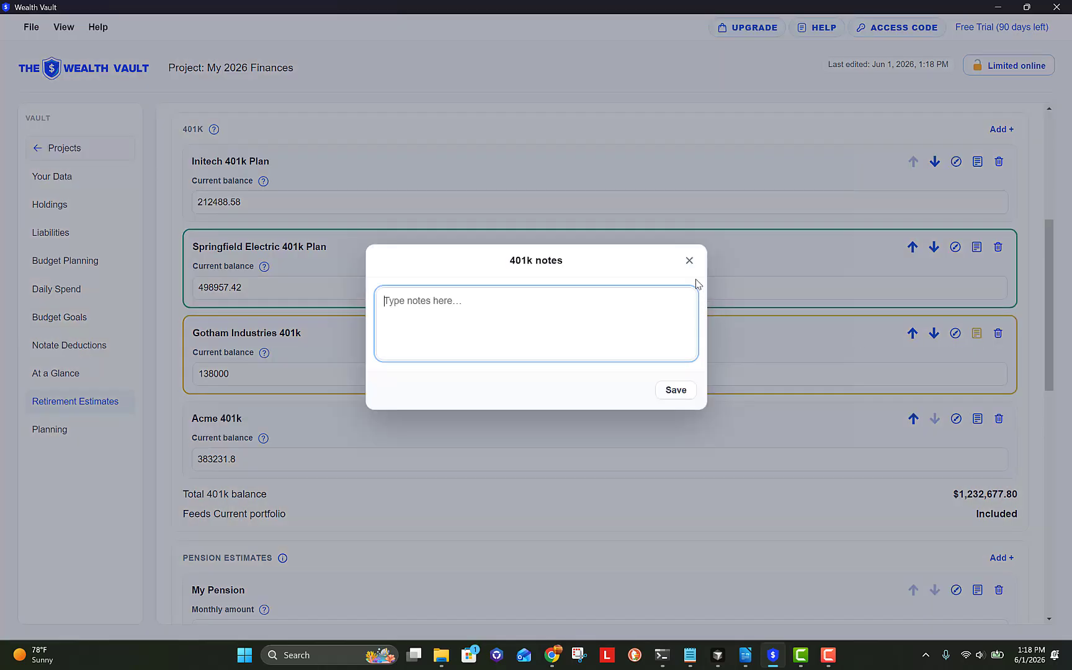
{"action": "left_click", "coordinate": [689, 260]}
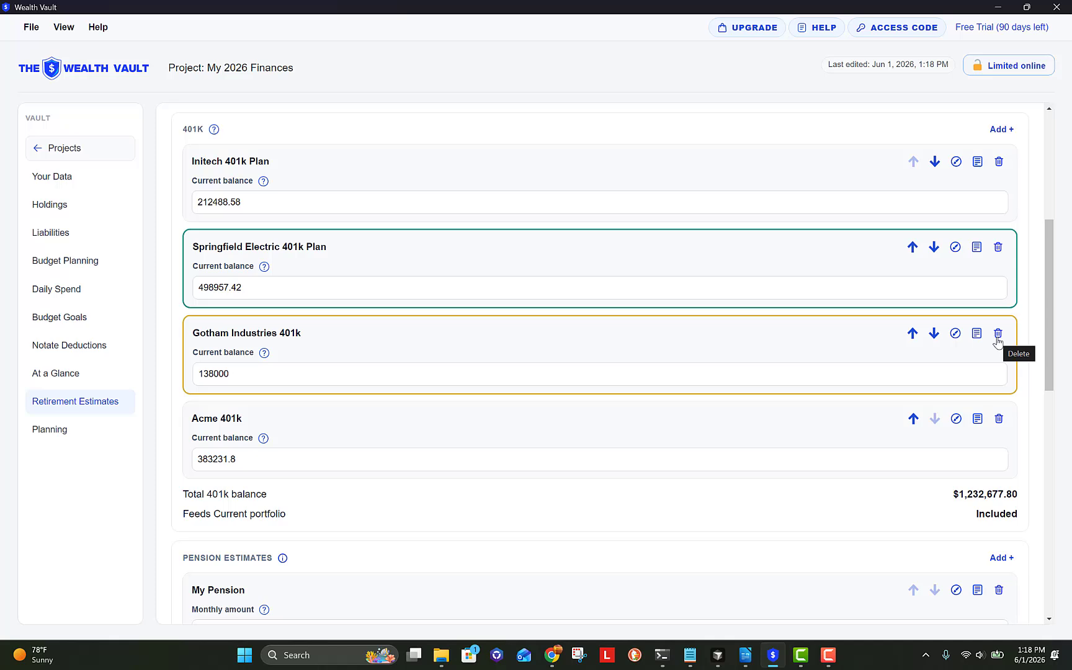
{"action": "scroll", "coordinate": [641, 301], "scroll_direction": "down", "scroll_amount": 4}
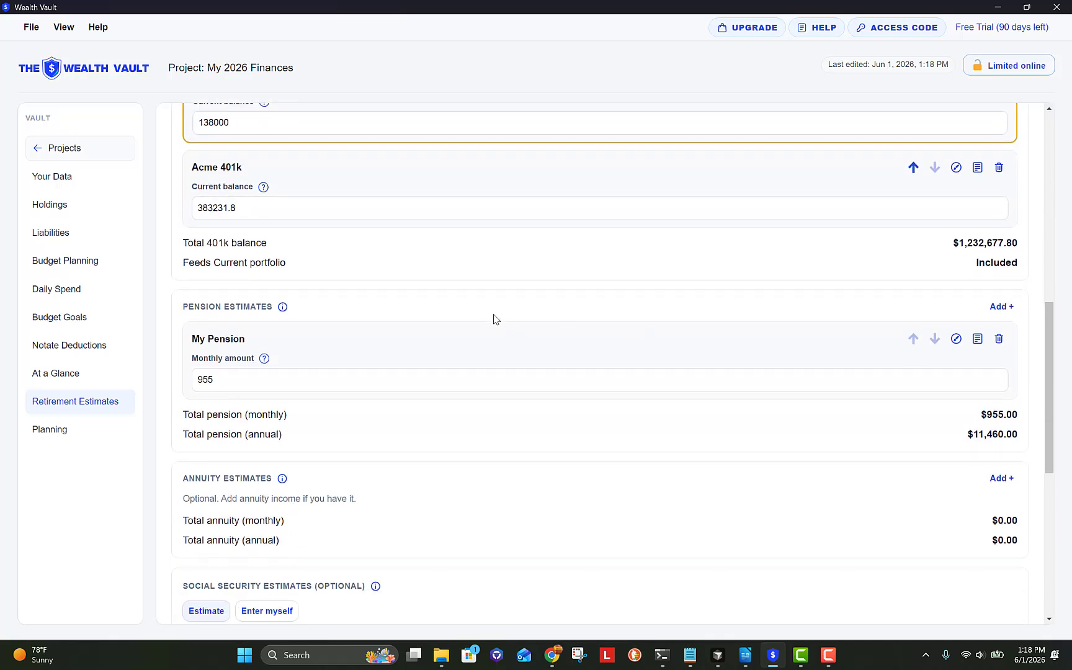
{"action": "left_click", "coordinate": [291, 383]}
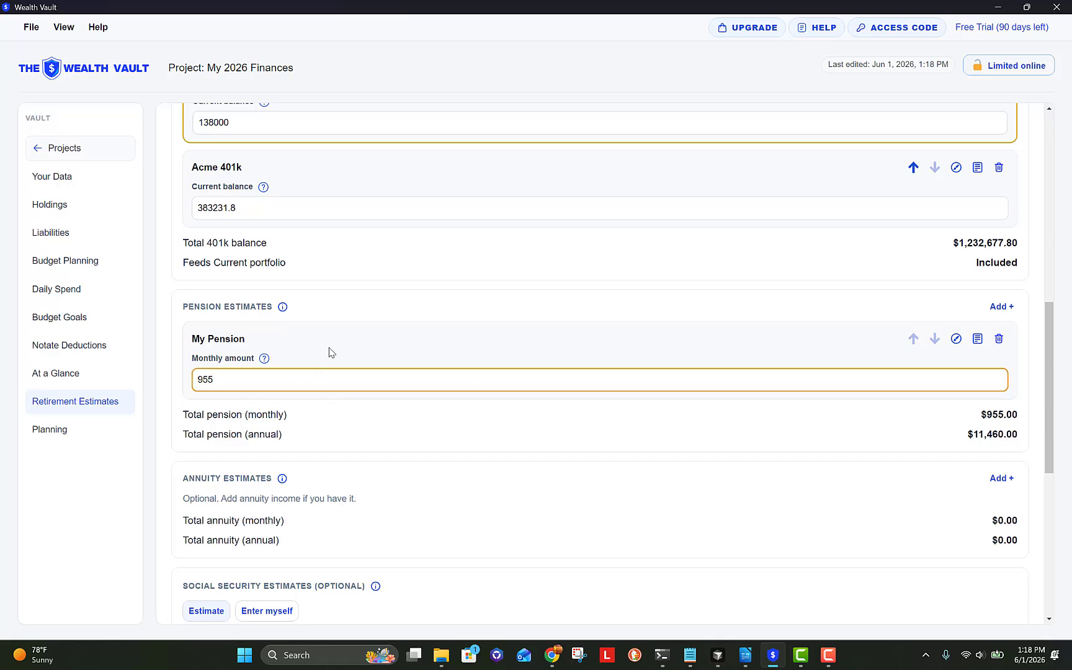
Step: Review the Social Security estimate fields for current annual income, claim age, expected salary increase and expected inflation
{"action": "scroll", "coordinate": [331, 350], "scroll_direction": "down", "scroll_amount": 3}
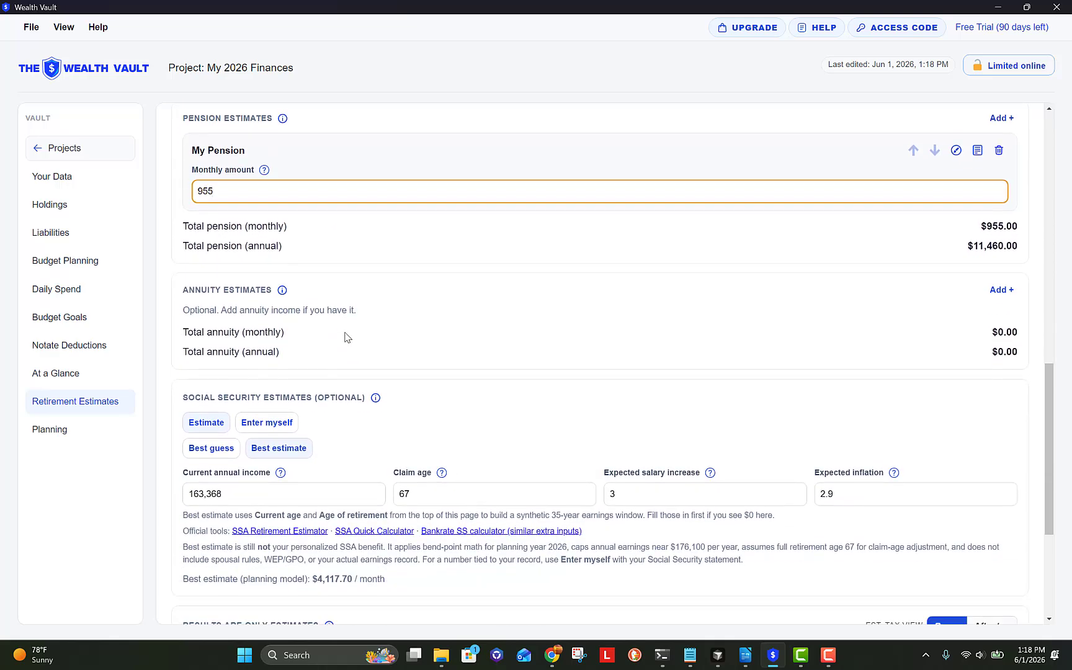
{"action": "scroll", "coordinate": [346, 337], "scroll_direction": "down", "scroll_amount": 3}
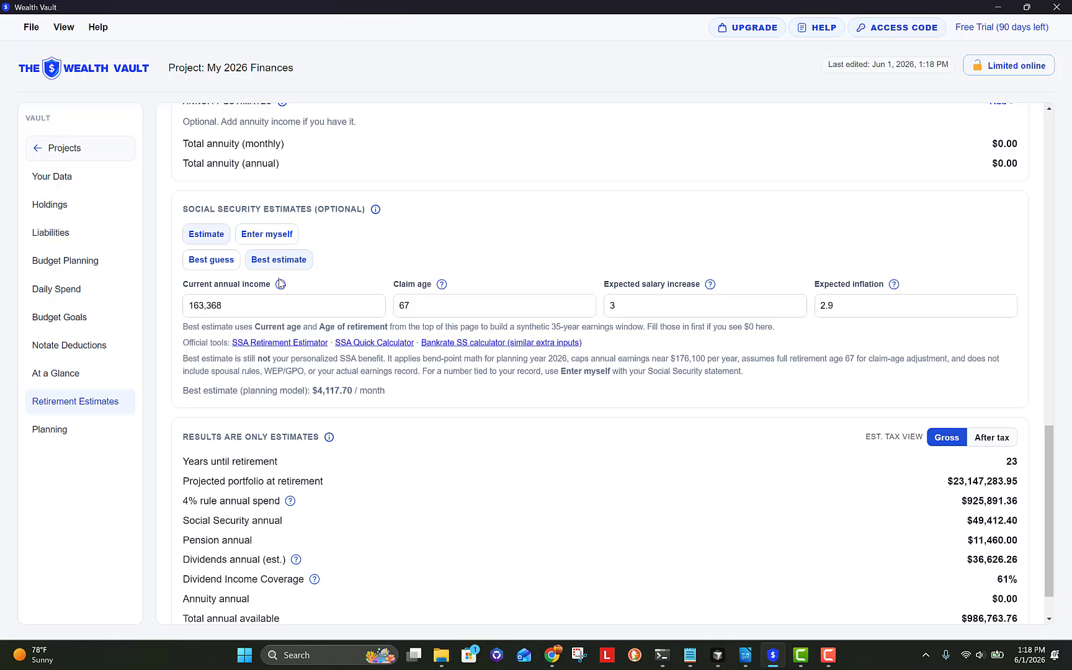
{"action": "left_click", "coordinate": [232, 302]}
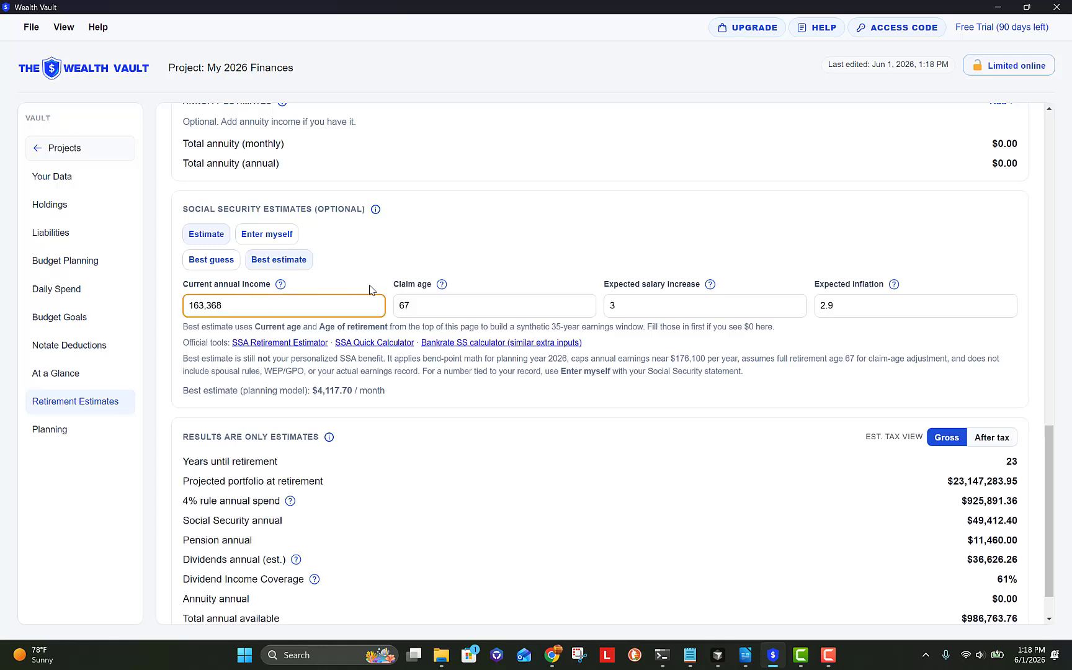
{"action": "left_click", "coordinate": [485, 304]}
{"action": "left_click", "coordinate": [630, 299]}
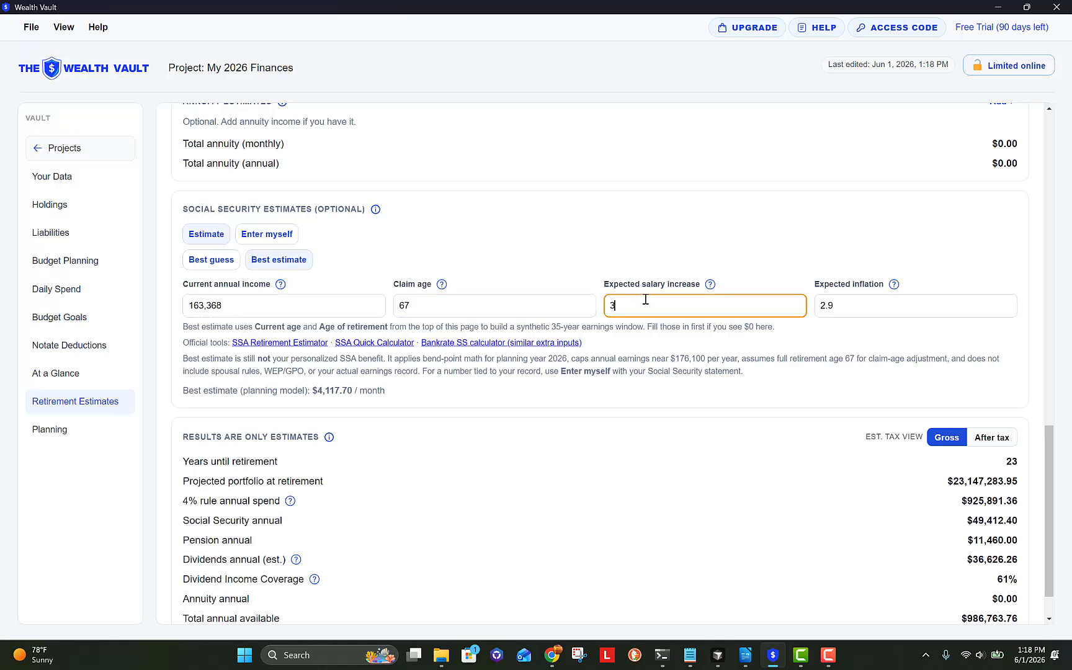
{"action": "left_click", "coordinate": [860, 306]}
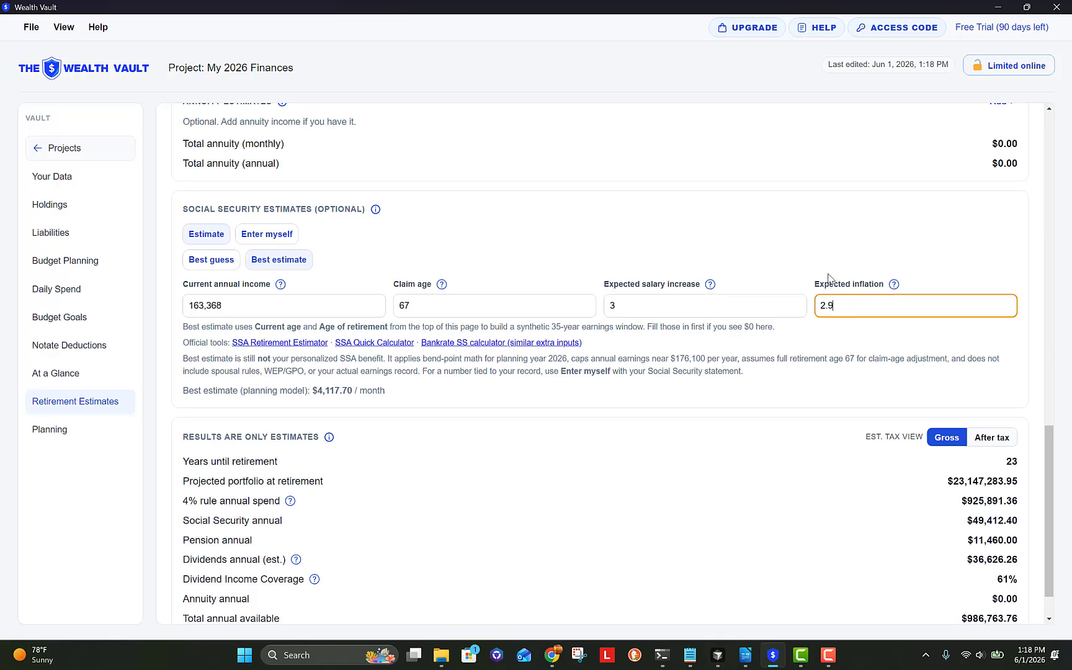
Step: Review the entered accounts and the estimated results, examining the projected portfolio at retirement and the 4% rule annual spend
{"action": "scroll", "coordinate": [823, 275], "scroll_direction": "up", "scroll_amount": 10}
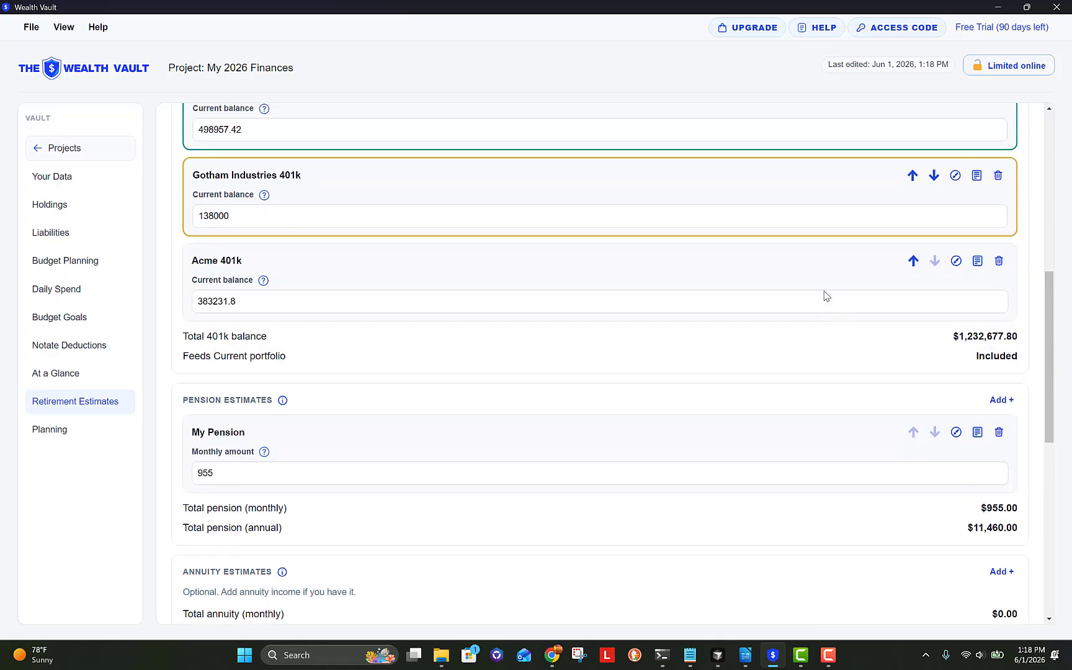
{"action": "scroll", "coordinate": [823, 297], "scroll_direction": "down", "scroll_amount": 5}
{"action": "scroll", "coordinate": [822, 338], "scroll_direction": "down", "scroll_amount": 5}
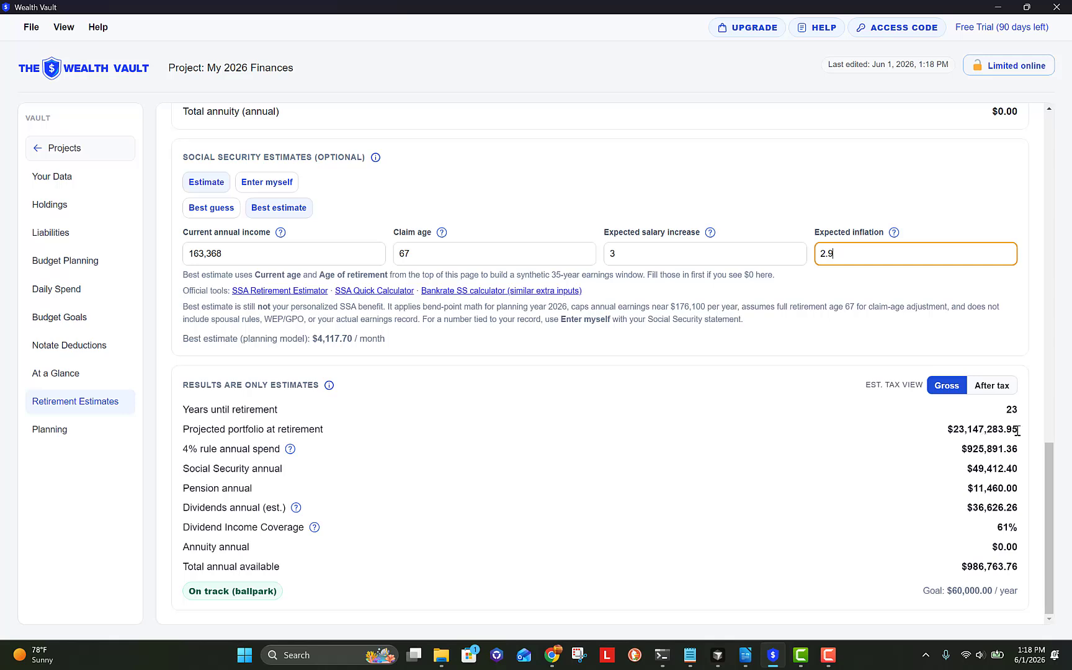
{"action": "left_click_drag", "start_coordinate": [1018, 430], "coordinate": [942, 433]}
{"action": "left_click", "coordinate": [941, 433]}
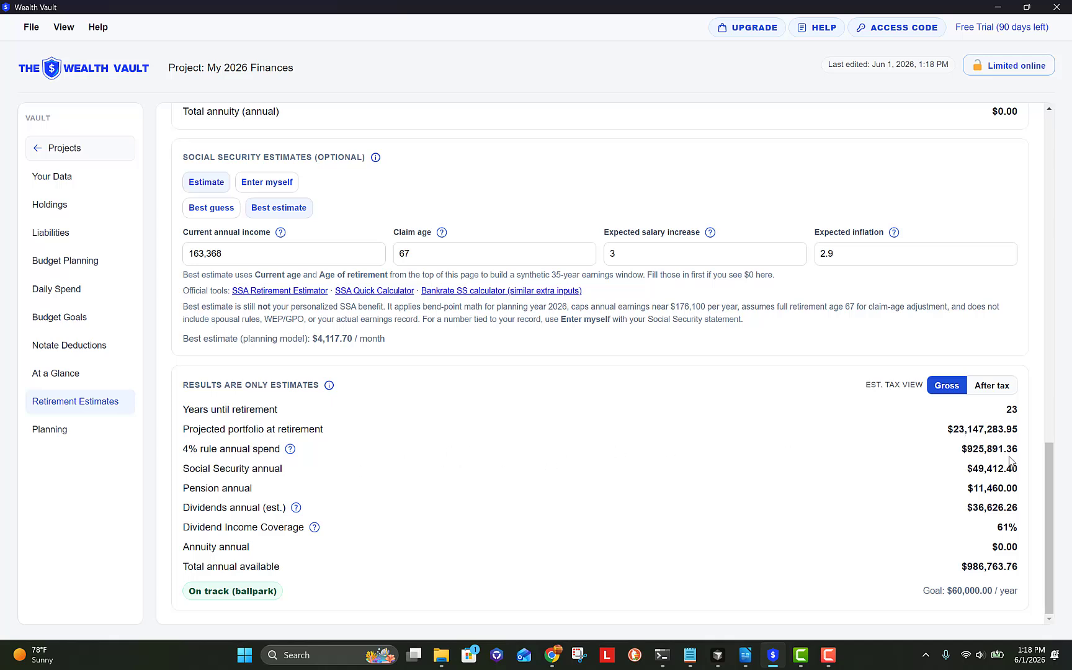
{"action": "left_click_drag", "start_coordinate": [1021, 453], "coordinate": [962, 451]}
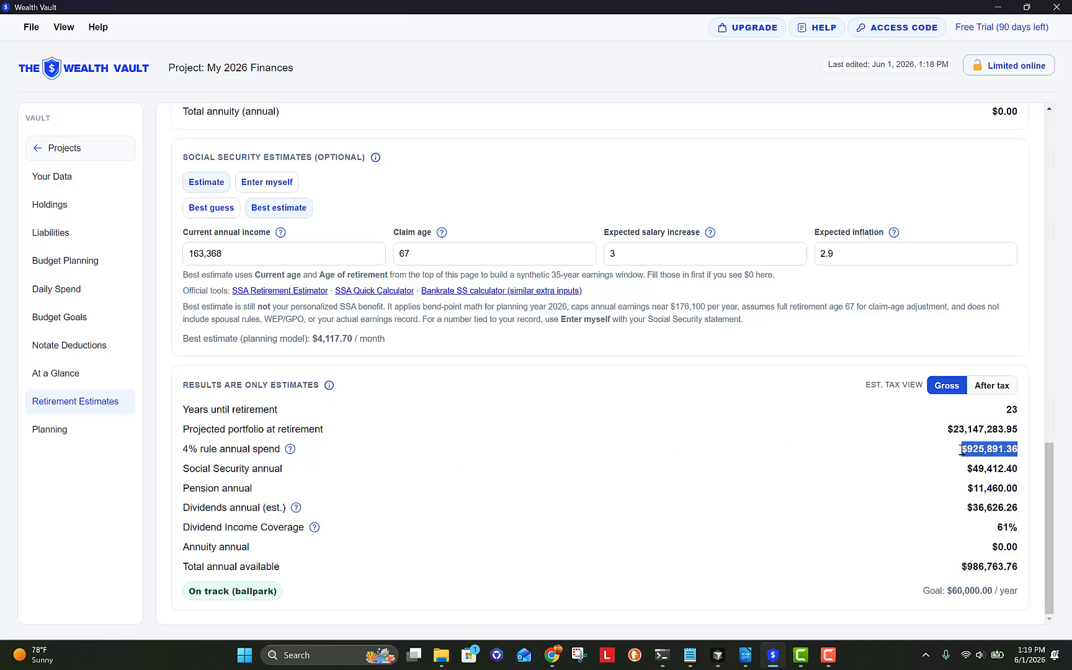
{"action": "left_click", "coordinate": [959, 459]}
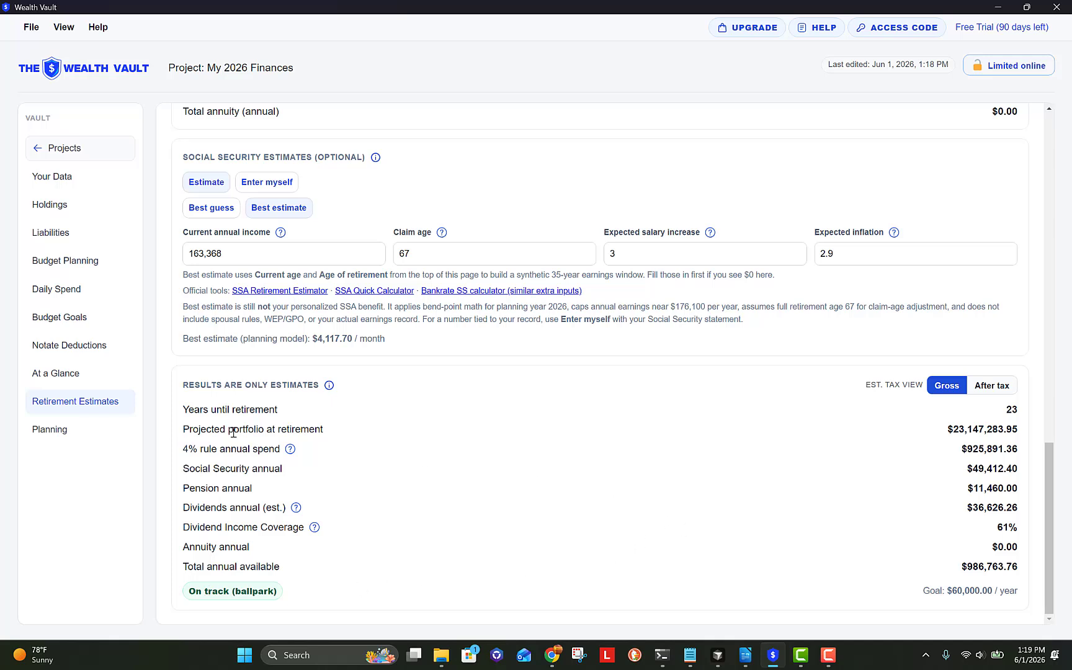
Step: Open the Planning section of the project
{"action": "left_click", "coordinate": [87, 439]}
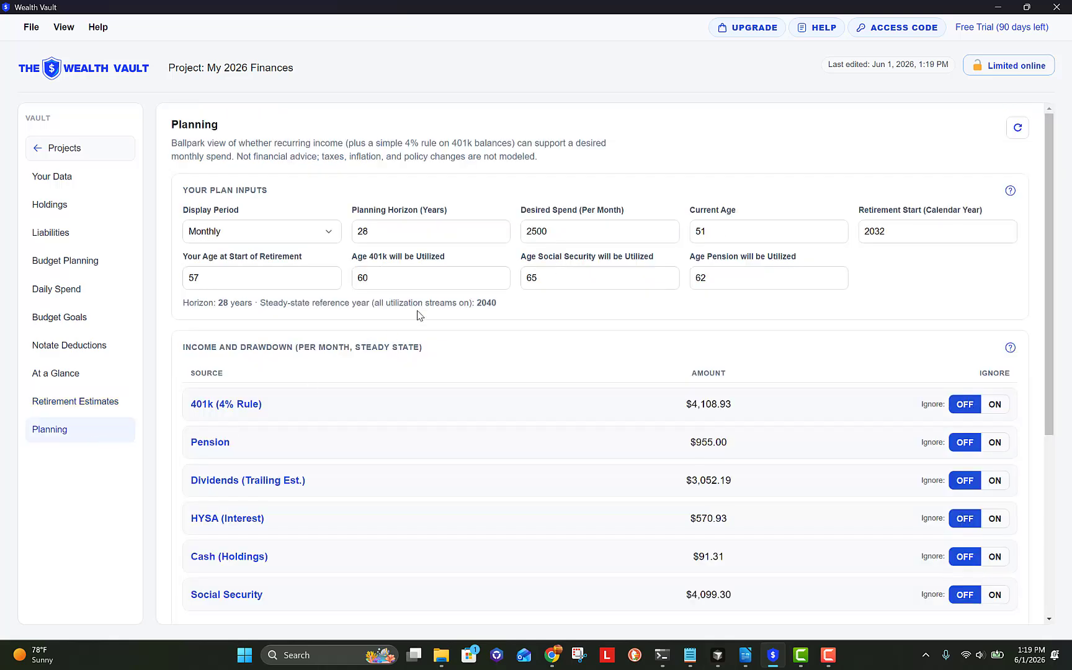
Step: Ignore the 401k (4% Rule) and Pension sources in the monthly income and drawdown table
{"action": "scroll", "coordinate": [456, 341], "scroll_direction": "down", "scroll_amount": 1}
{"action": "scroll", "coordinate": [474, 361], "scroll_direction": "down", "scroll_amount": 2}
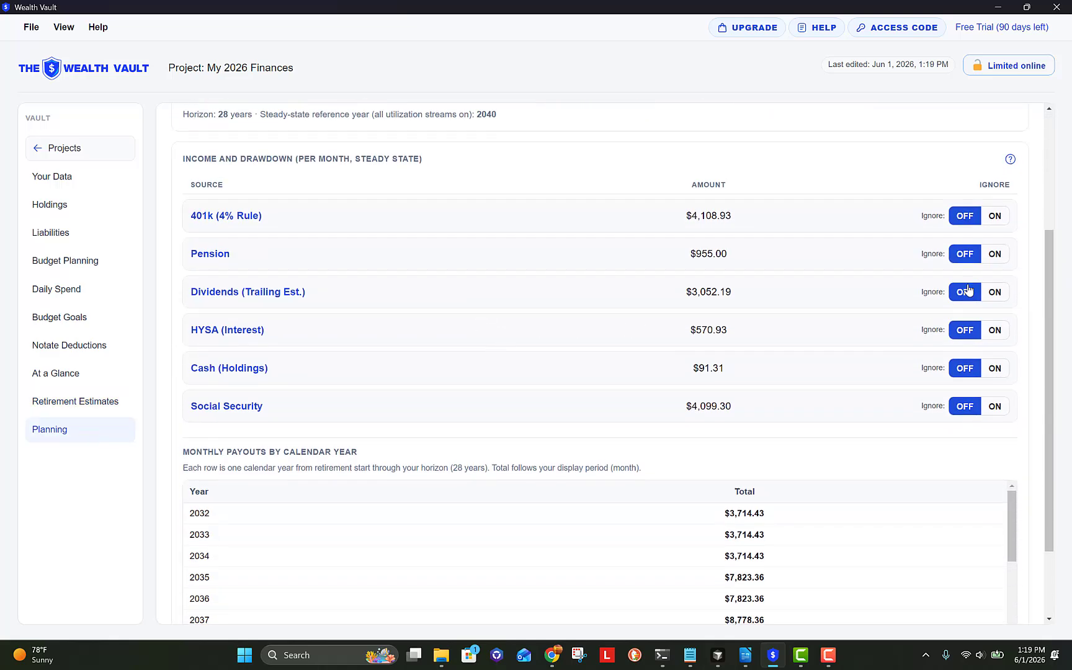
{"action": "left_click", "coordinate": [995, 216]}
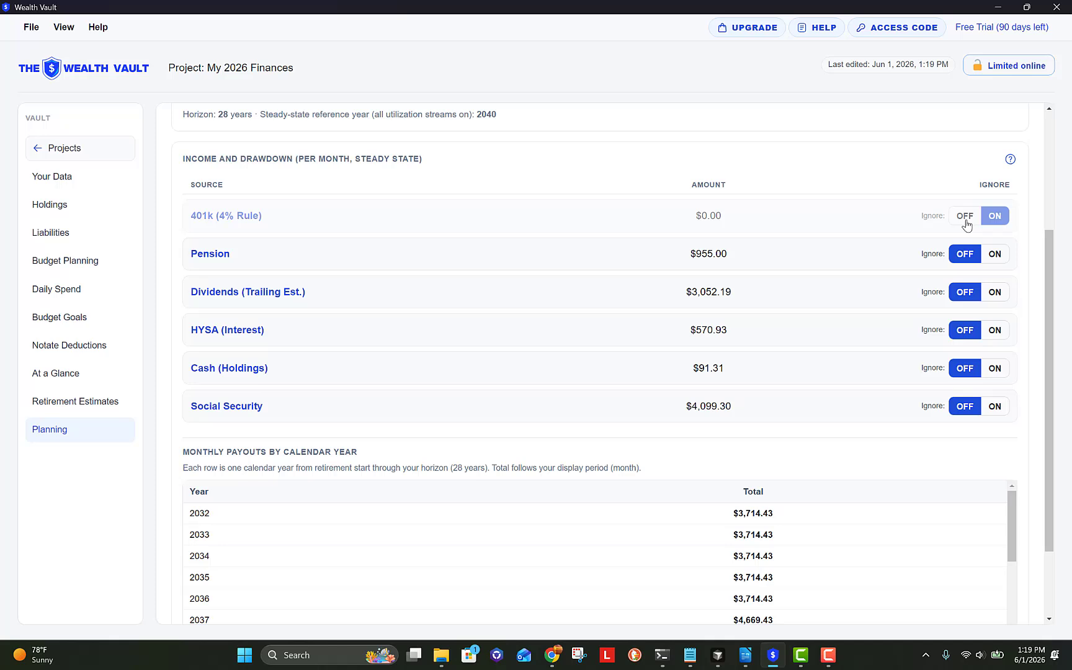
{"action": "left_click", "coordinate": [986, 261]}
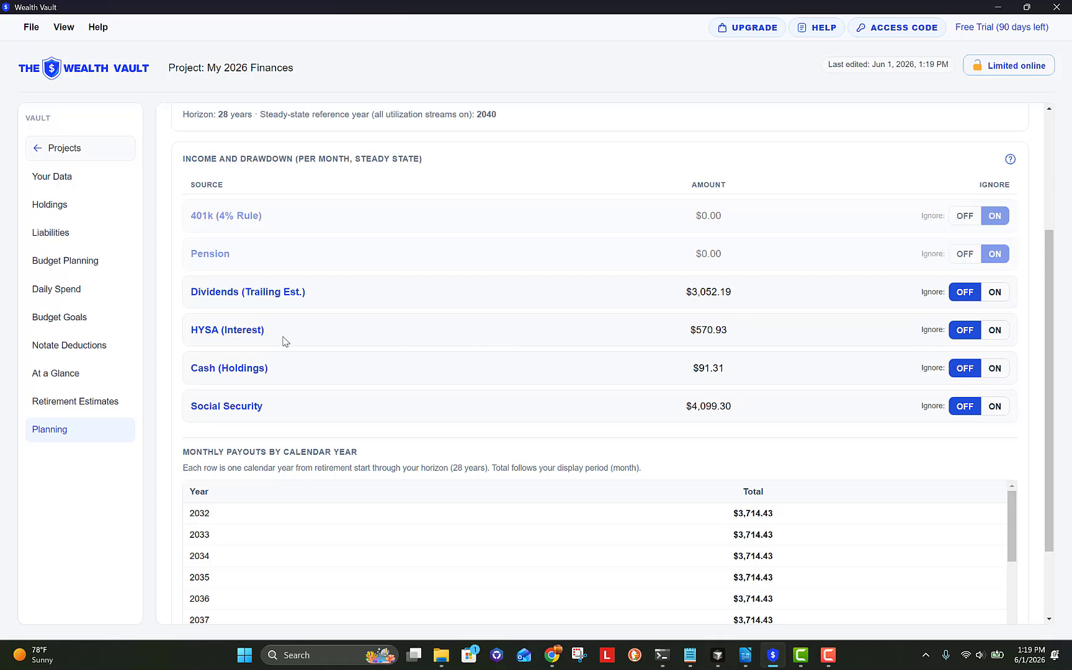
Step: Try ignoring Social Security to compare the monthly payouts by calendar year, and include it again
{"action": "scroll", "coordinate": [322, 420], "scroll_direction": "down", "scroll_amount": 1}
{"action": "scroll", "coordinate": [322, 422], "scroll_direction": "down", "scroll_amount": 6}
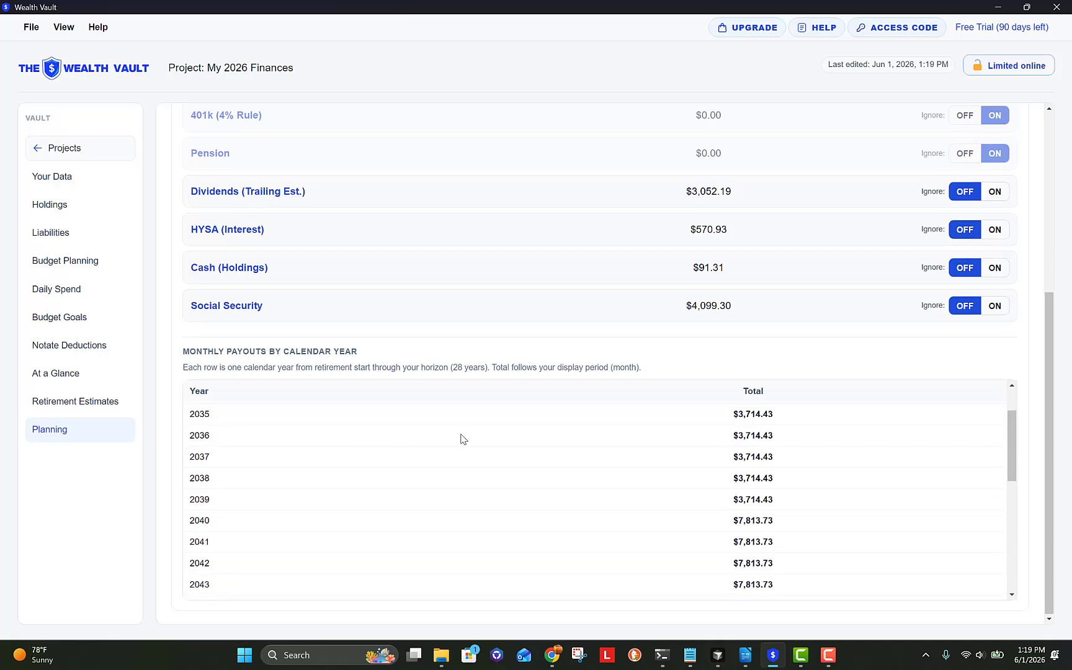
{"action": "scroll", "coordinate": [544, 497], "scroll_direction": "down", "scroll_amount": 1}
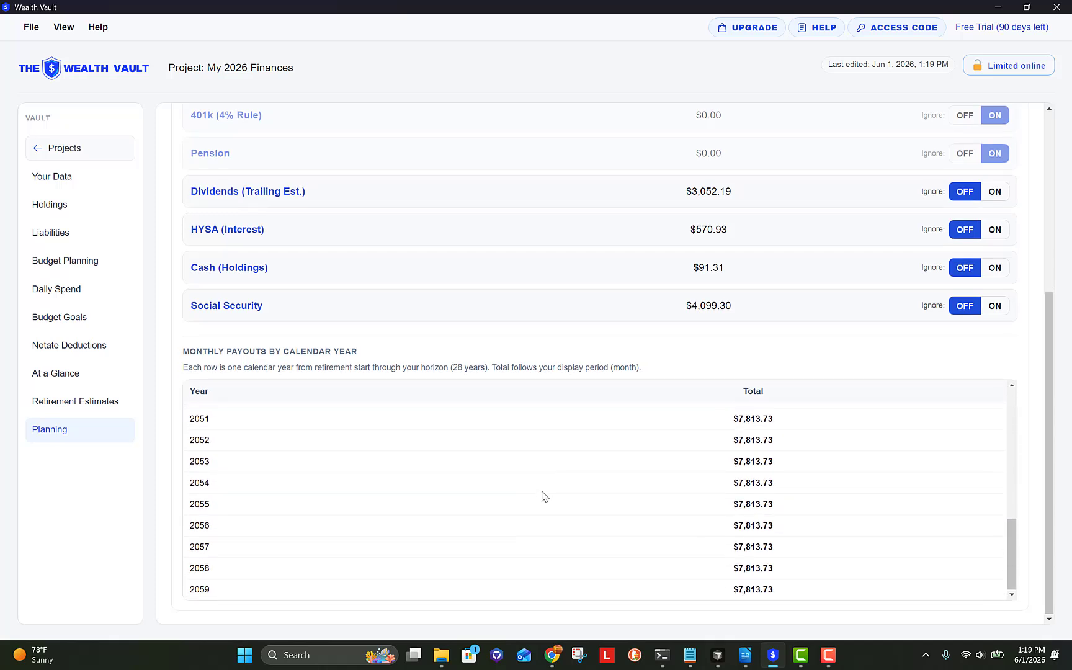
{"action": "left_click", "coordinate": [995, 306]}
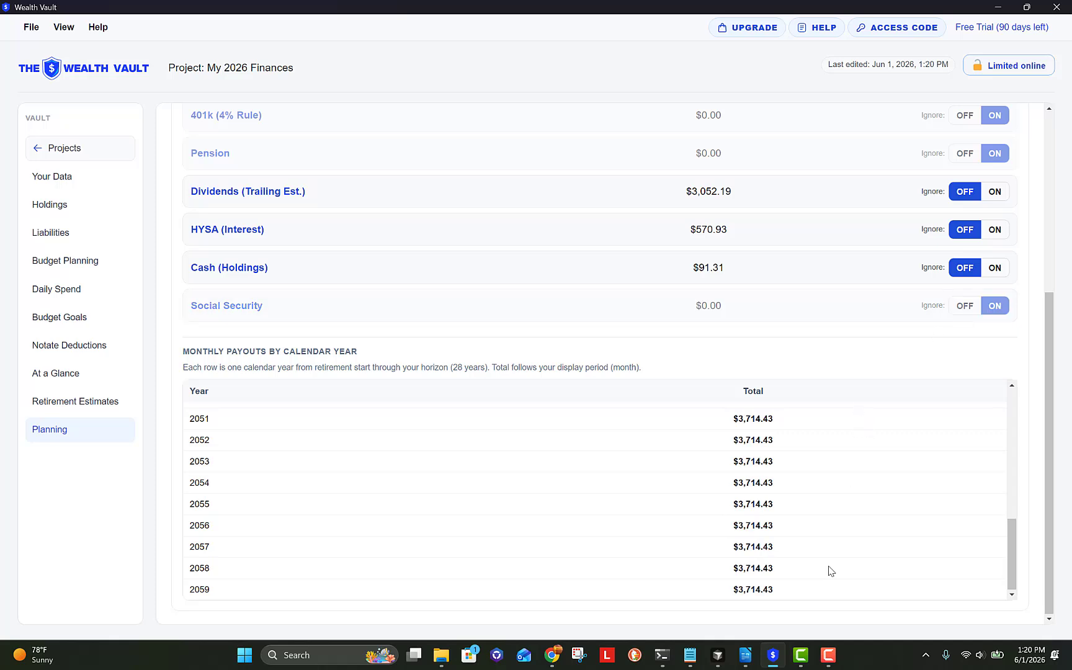
{"action": "scroll", "coordinate": [810, 567], "scroll_direction": "up", "scroll_amount": 7}
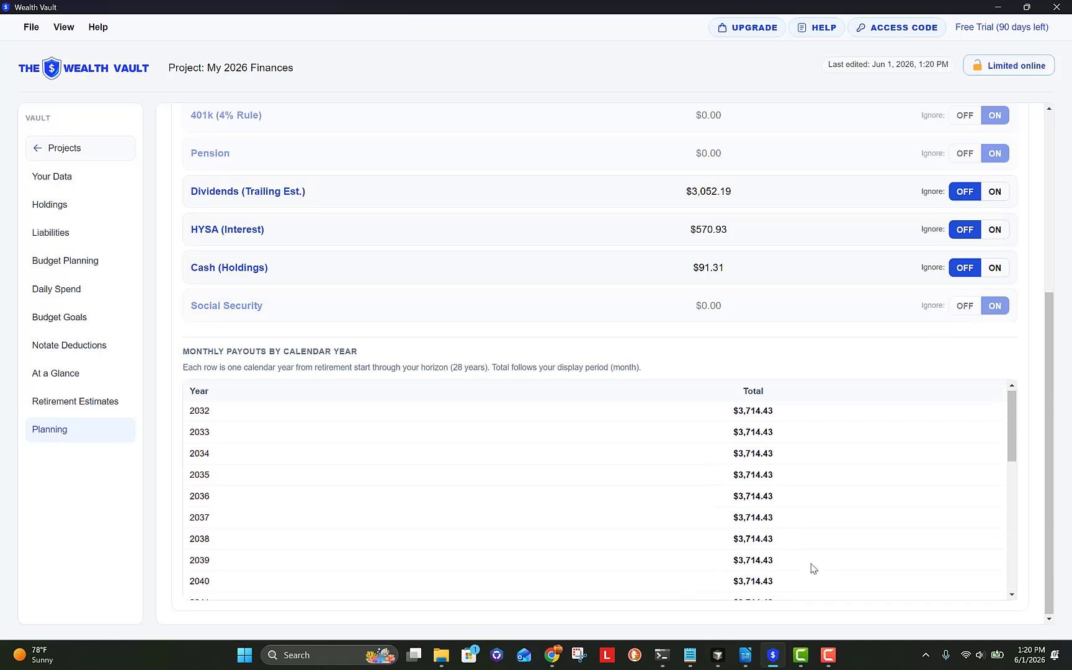
{"action": "left_click", "coordinate": [960, 312]}
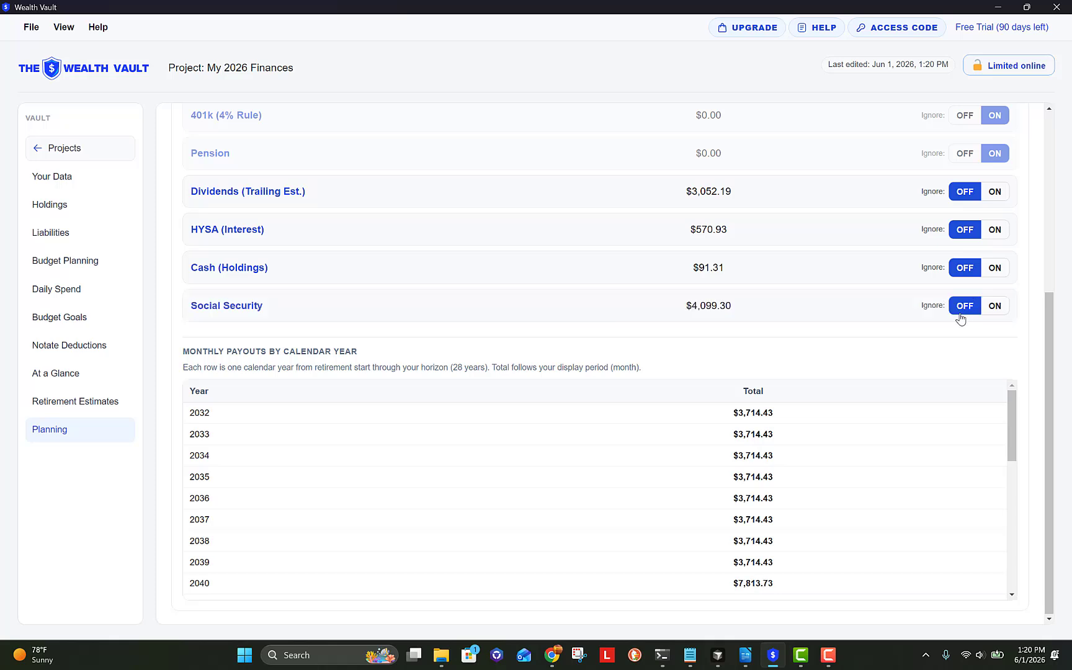
Step: Review the monthly payouts by calendar year through 2059 with Social Security included, and return to the plan inputs
{"action": "scroll", "coordinate": [754, 454], "scroll_direction": "down", "scroll_amount": 4}
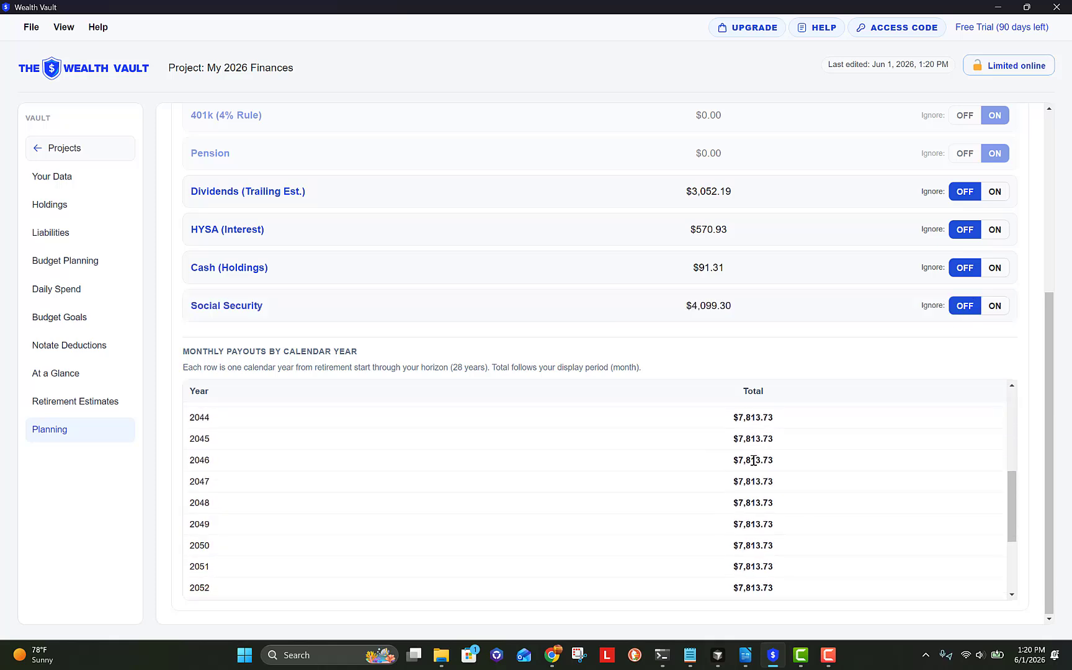
{"action": "scroll", "coordinate": [753, 461], "scroll_direction": "down", "scroll_amount": 3}
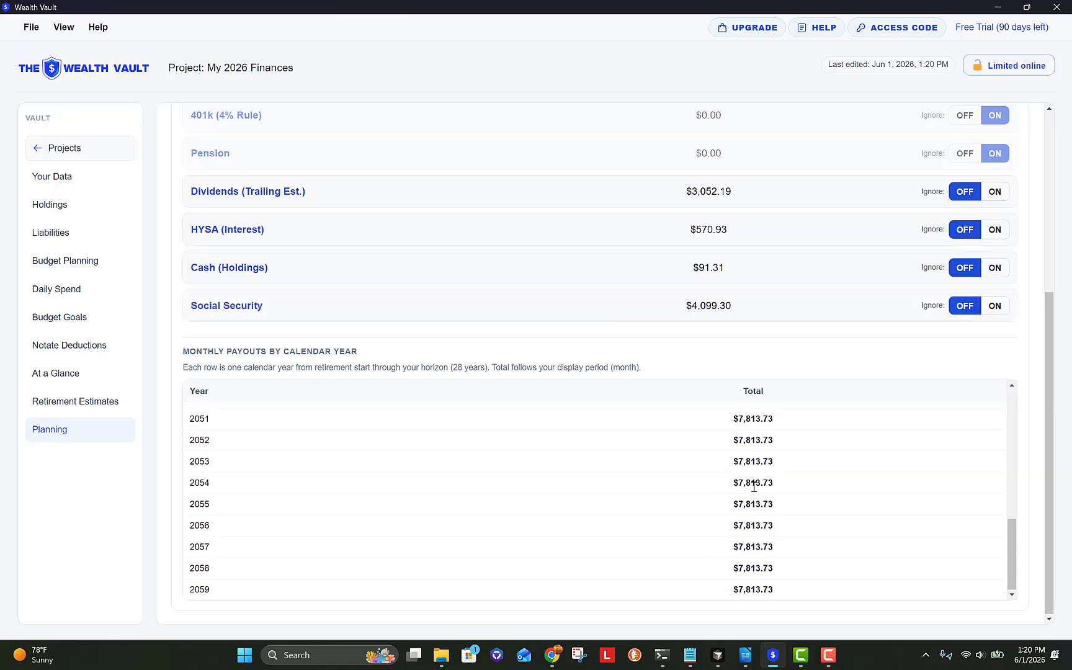
{"action": "scroll", "coordinate": [754, 487], "scroll_direction": "up", "scroll_amount": 4}
{"action": "scroll", "coordinate": [832, 288], "scroll_direction": "up", "scroll_amount": 3}
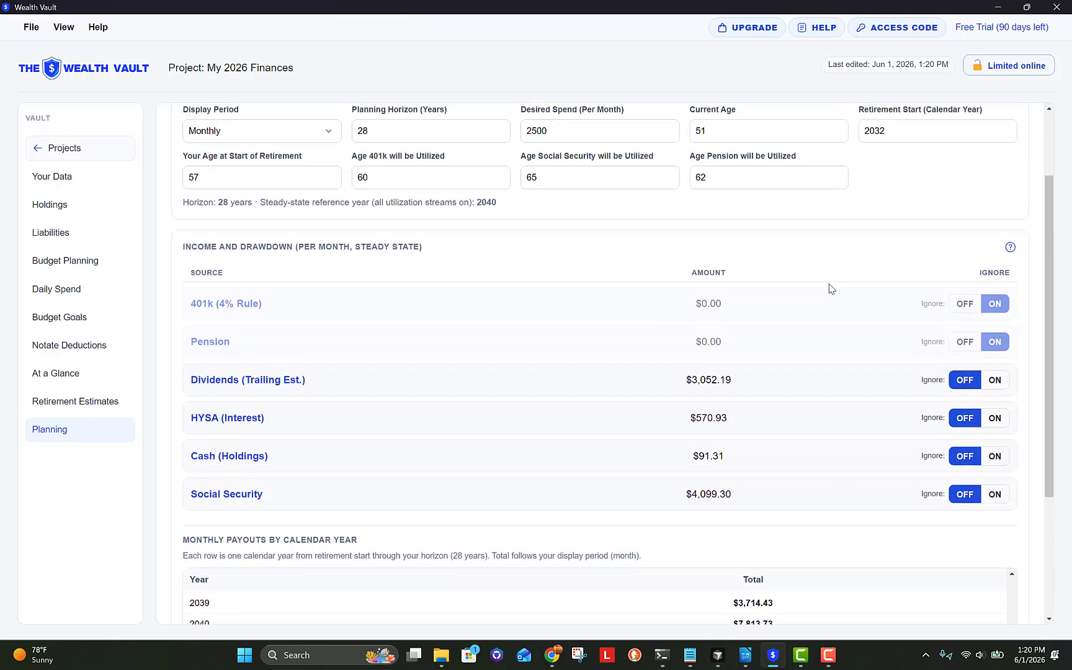
{"action": "scroll", "coordinate": [831, 291], "scroll_direction": "up", "scroll_amount": 2}
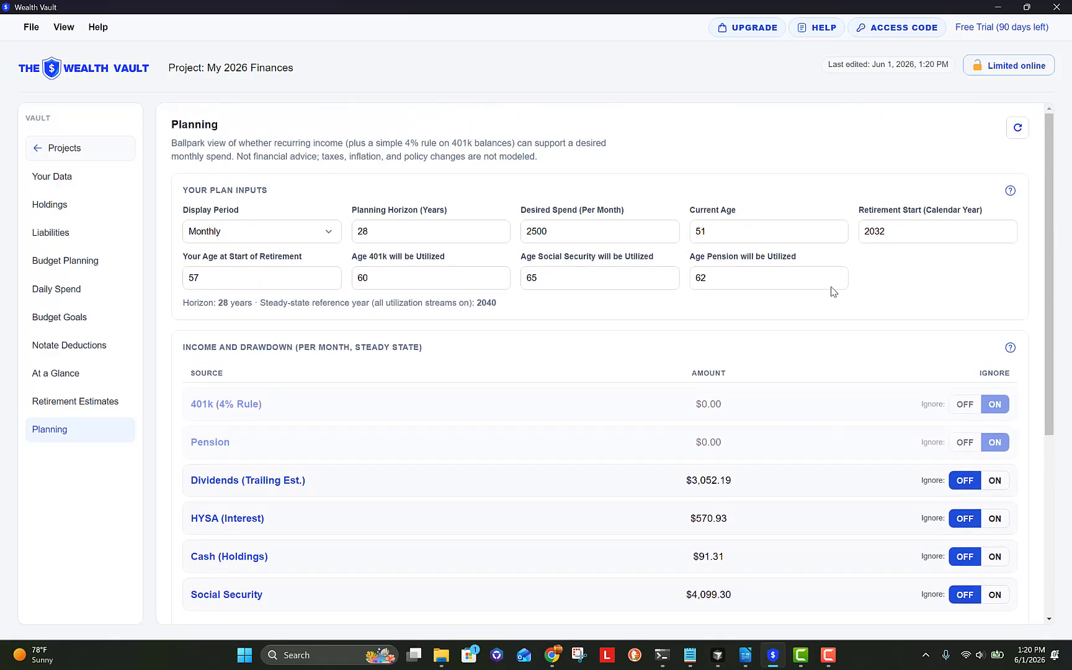